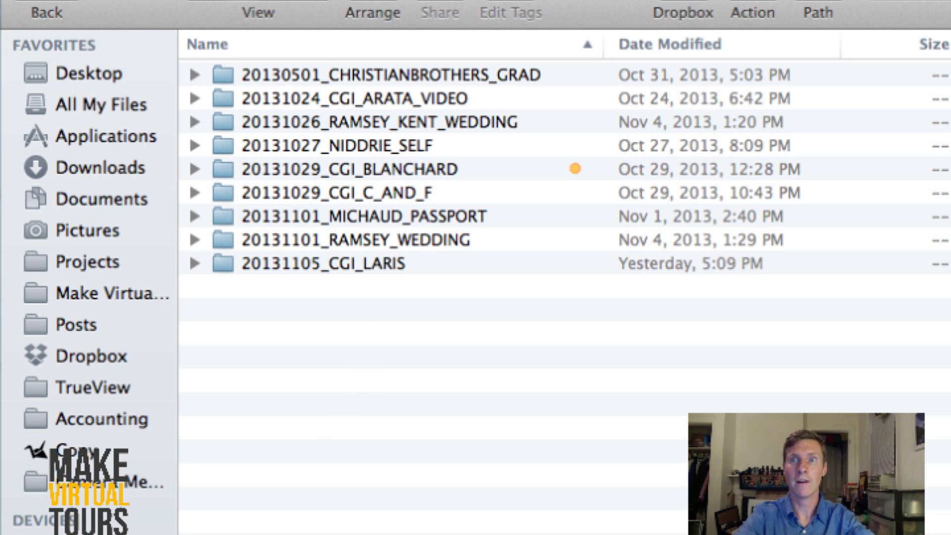
- Create a new folder in the JOBS window named 20131106_ROOSEVELT_VIRTUALTOUR
{"action": "left_click", "coordinate": [831, 5]}
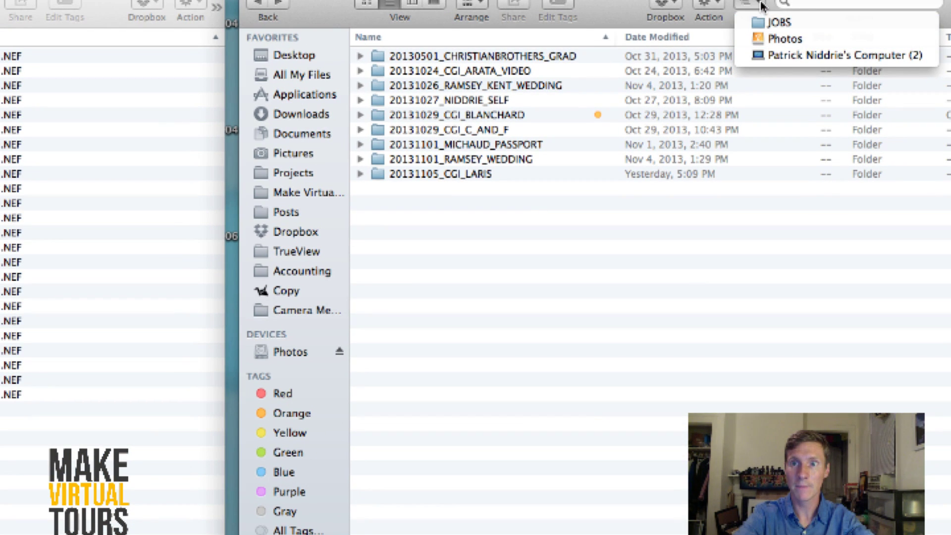
{"action": "left_click", "coordinate": [760, 5]}
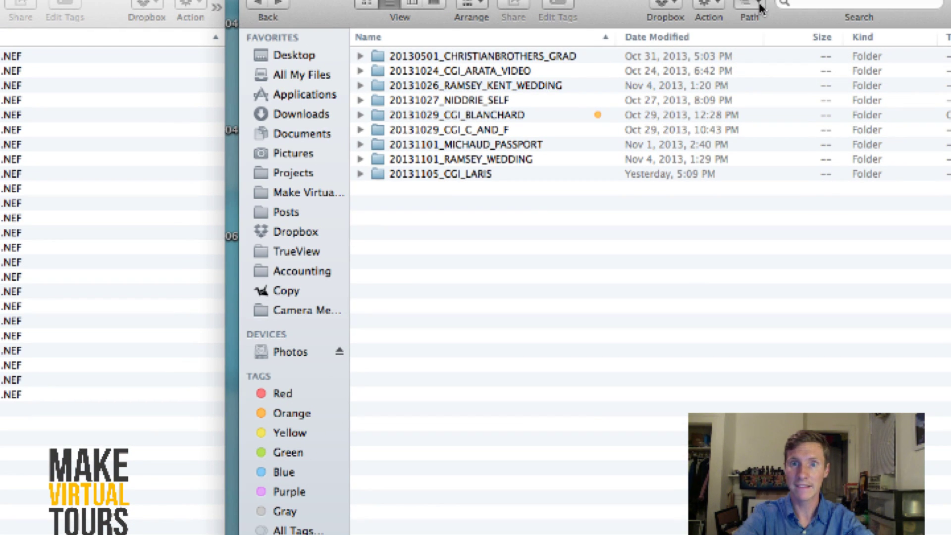
{"action": "right_click", "coordinate": [471, 237]}
{"action": "left_click", "coordinate": [494, 239]}
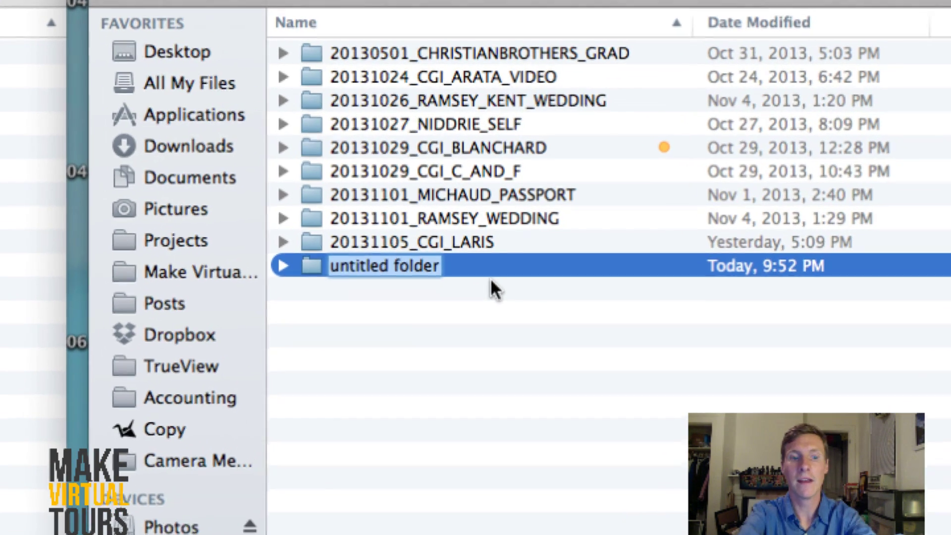
{"action": "type", "text": "2013"}
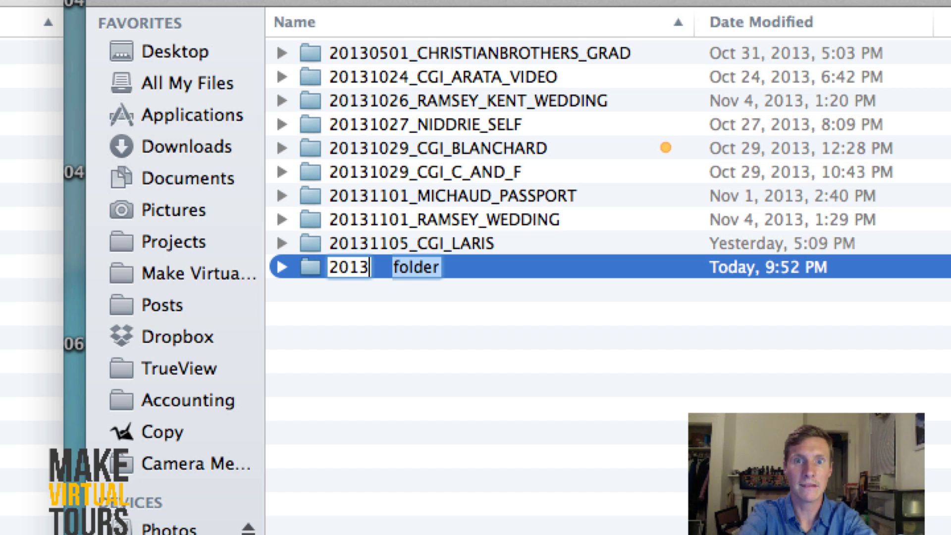
{"action": "type", "text": "11"}
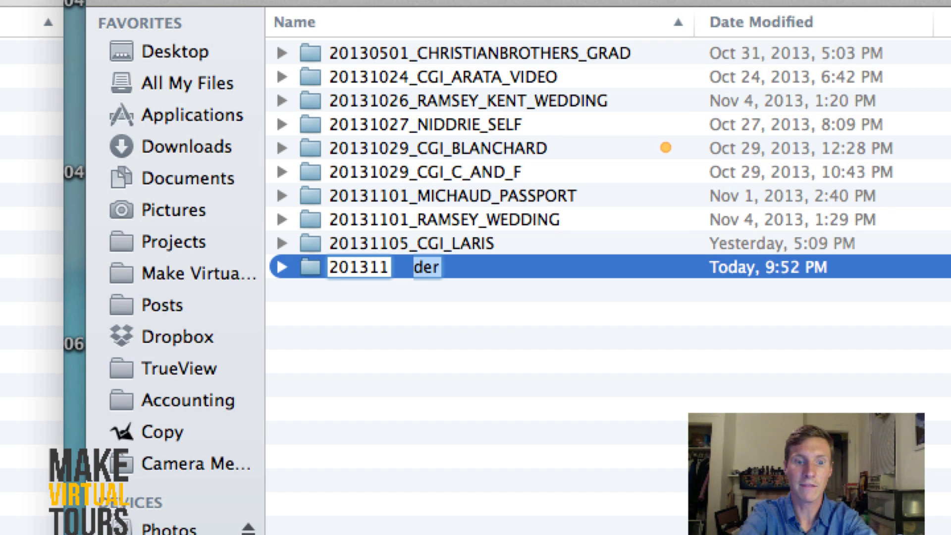
{"action": "type", "text": "06"}
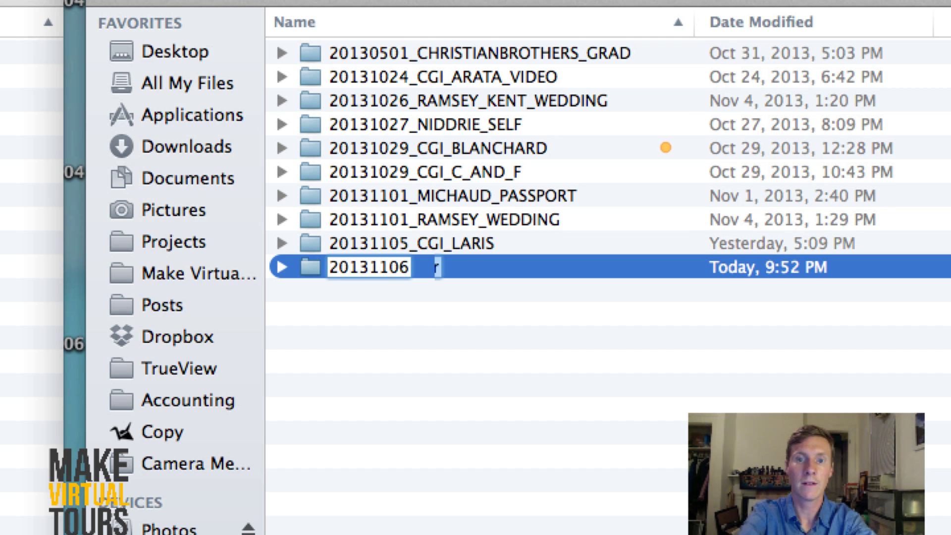
{"action": "type", "text": "_"}
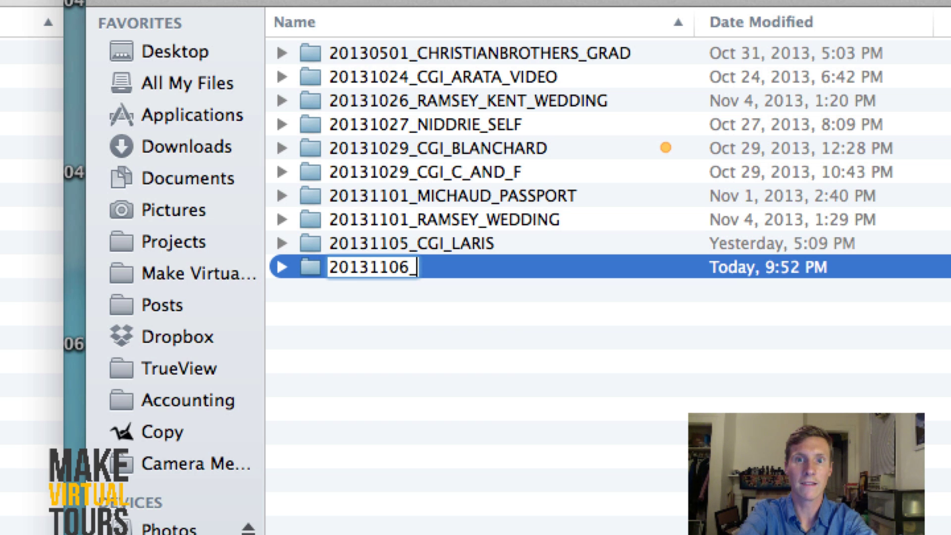
{"action": "type", "text": "ROOS"}
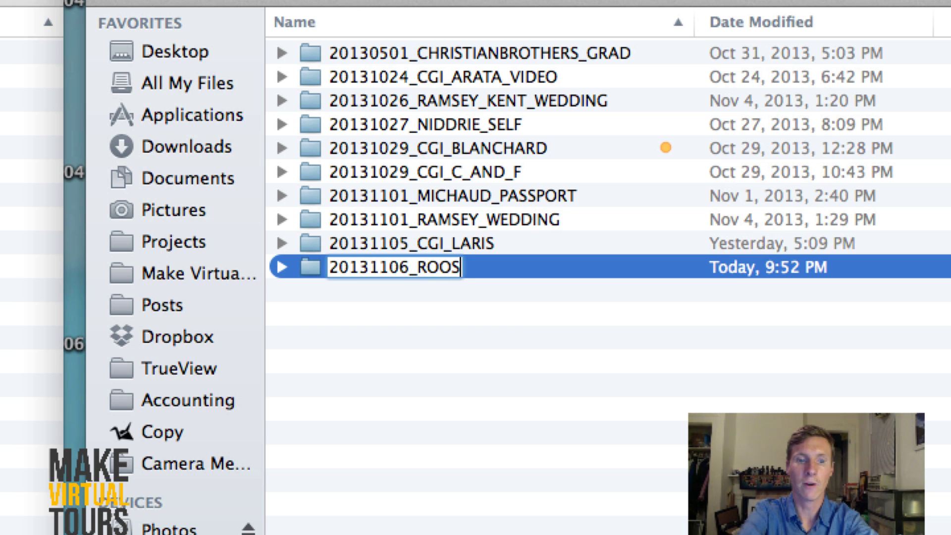
{"action": "type", "text": "EVELT"}
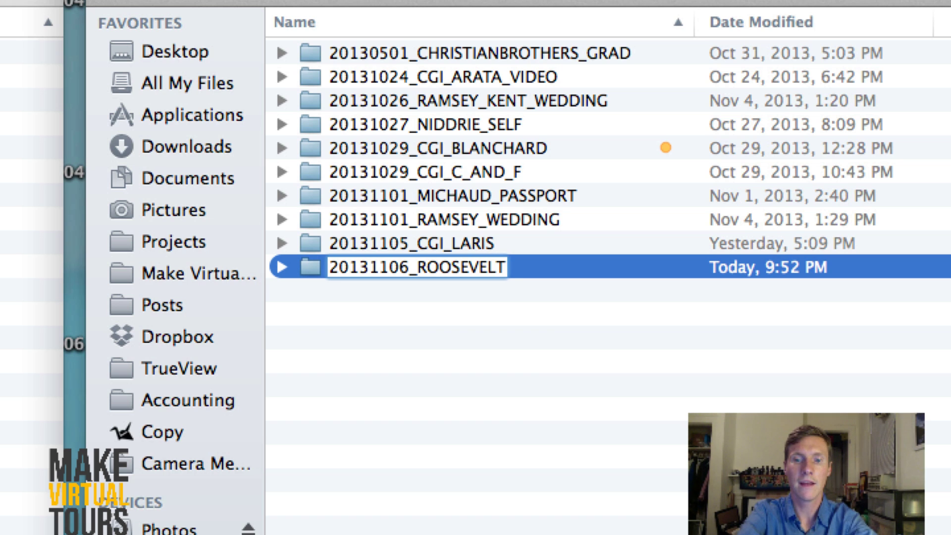
{"action": "type", "text": "_VIRTU"}
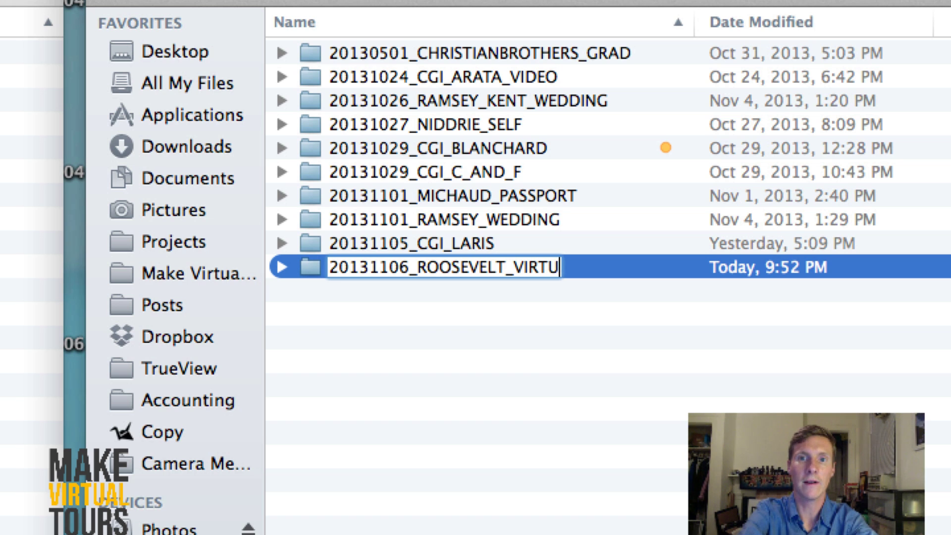
{"action": "type", "text": "ALTOUR"}
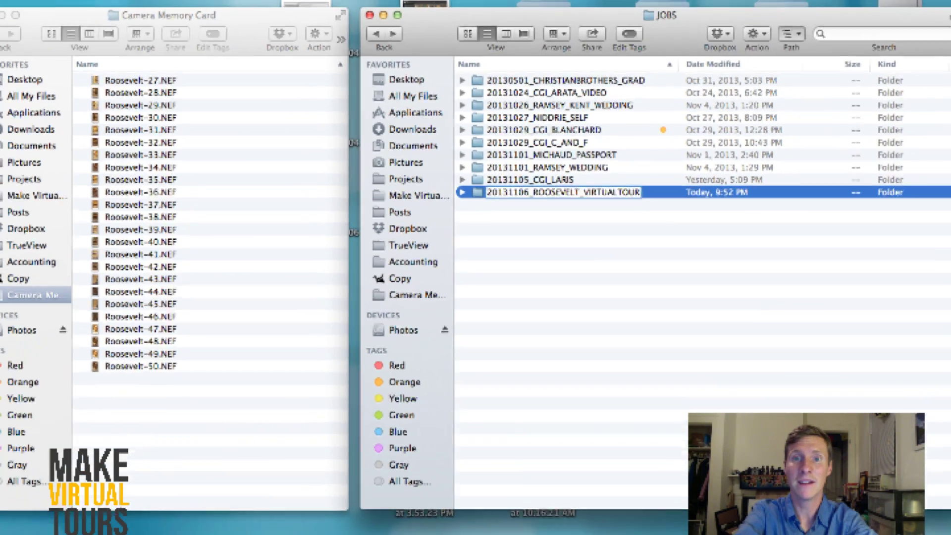
{"action": "key", "text": "Return"}
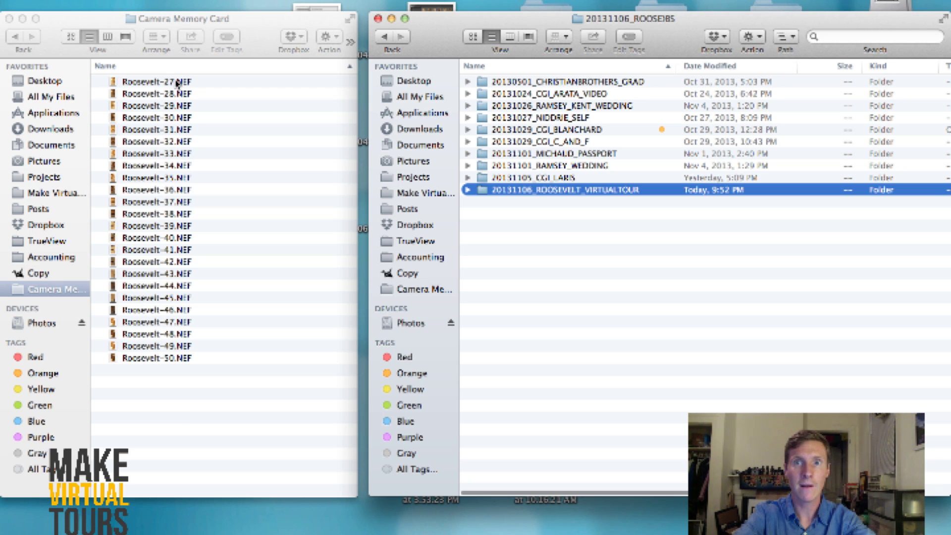
- Select all Roosevelt NEF files on the memory card and drag them into the tour folder
{"action": "left_click", "coordinate": [177, 82]}
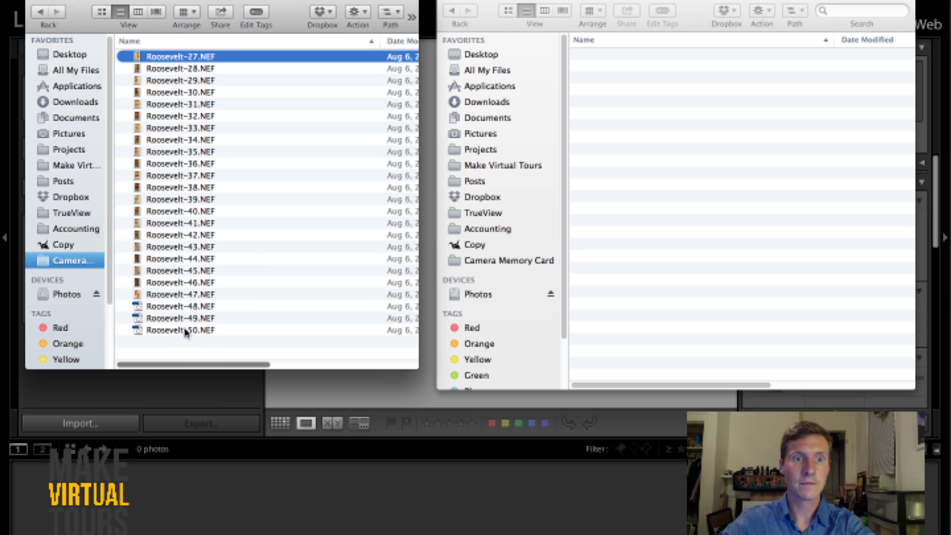
{"action": "left_click", "coordinate": [238, 331], "text": "shift"}
{"action": "left_click_drag", "start_coordinate": [238, 331], "coordinate": [706, 228]}
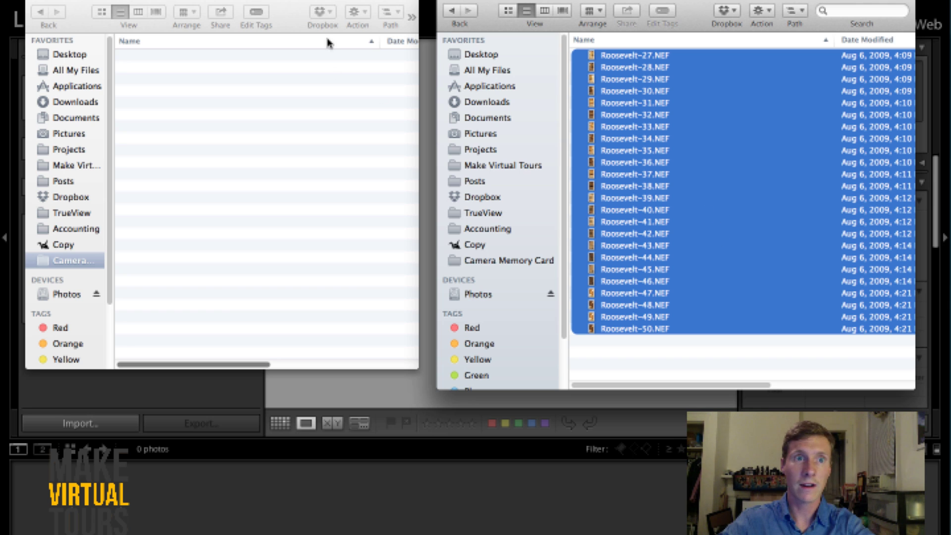
- Rearrange both Finder windows, enlarge the tour folder window and show its parent path
{"action": "left_click_drag", "start_coordinate": [293, 9], "coordinate": [290, 68]}
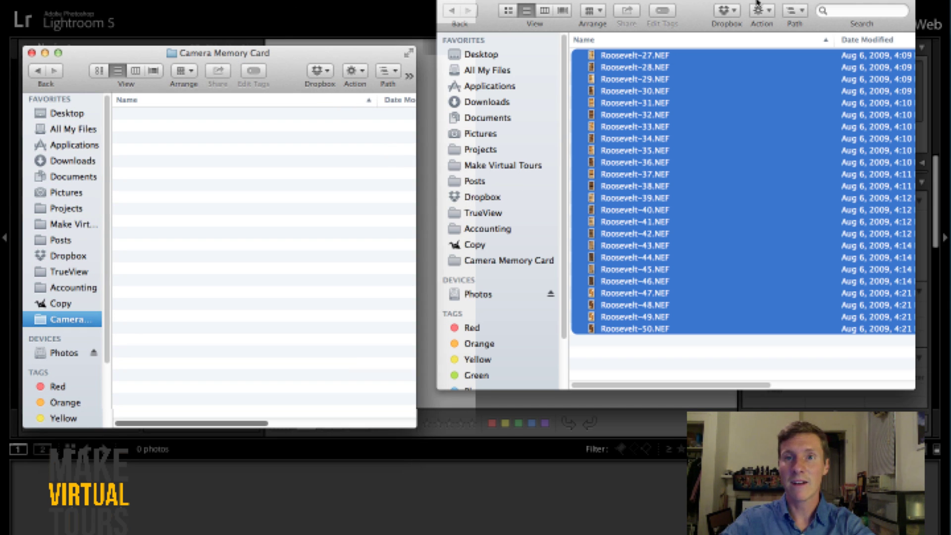
{"action": "left_click_drag", "start_coordinate": [756, 4], "coordinate": [504, 23]}
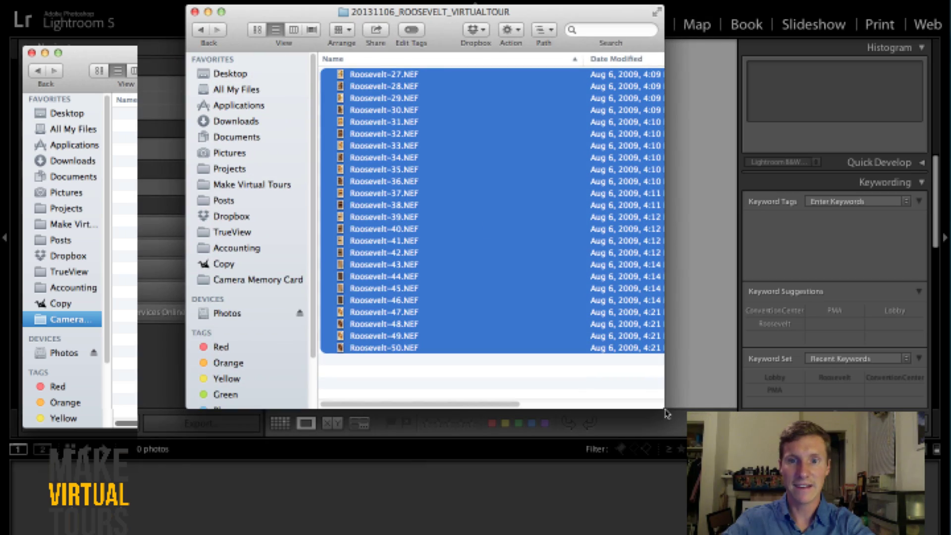
{"action": "left_click_drag", "start_coordinate": [666, 407], "coordinate": [790, 426]}
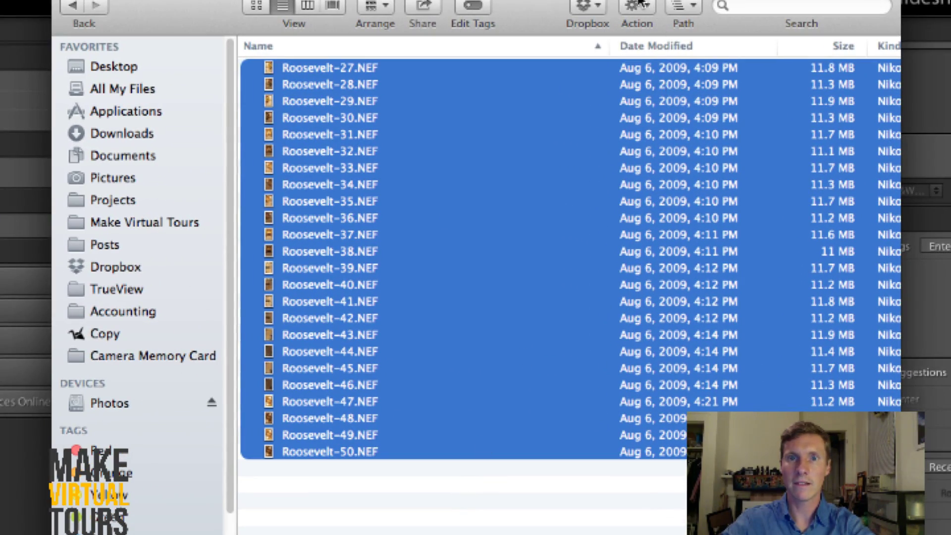
{"action": "left_click", "coordinate": [634, 5]}
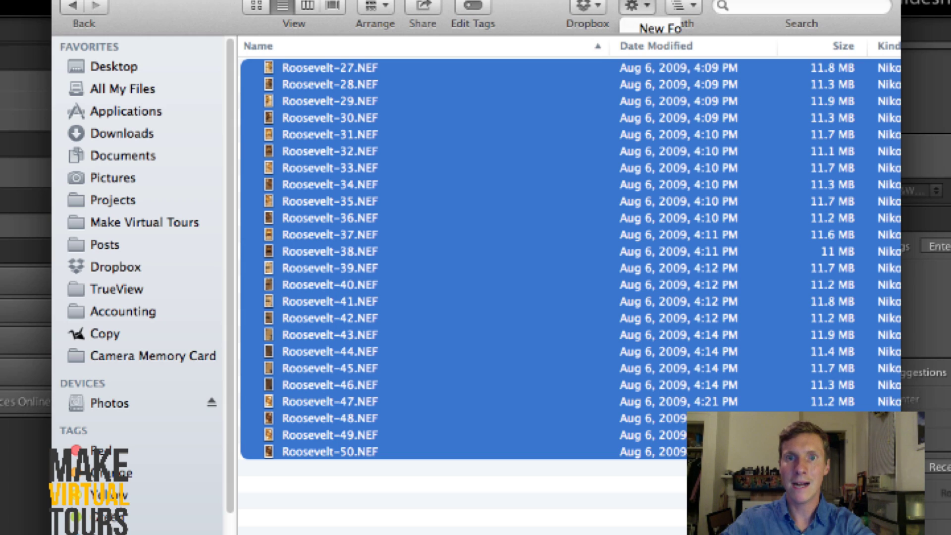
{"action": "left_click", "coordinate": [684, 6]}
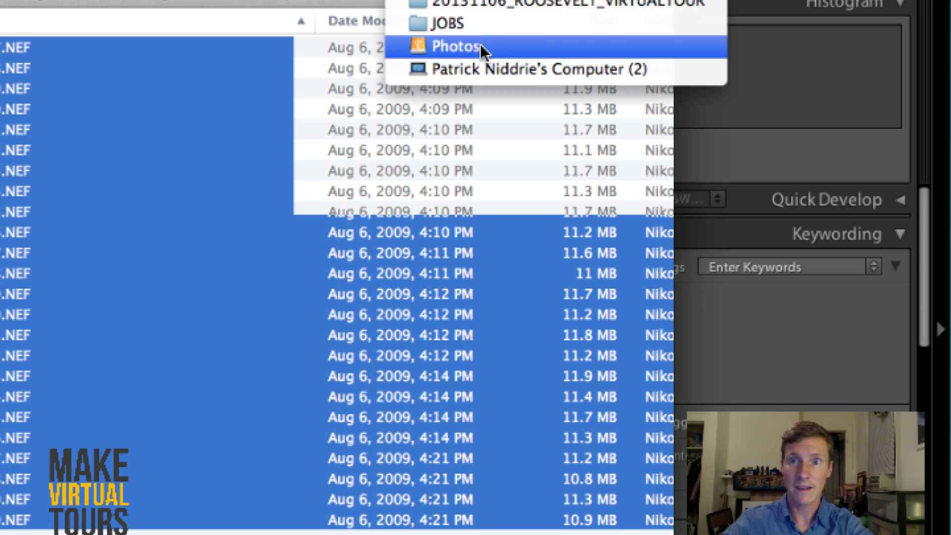
- Close the tour folder's path list and move its window down-left to reveal Lightroom
{"action": "key", "text": "Down"}
{"action": "key", "text": "Down"}
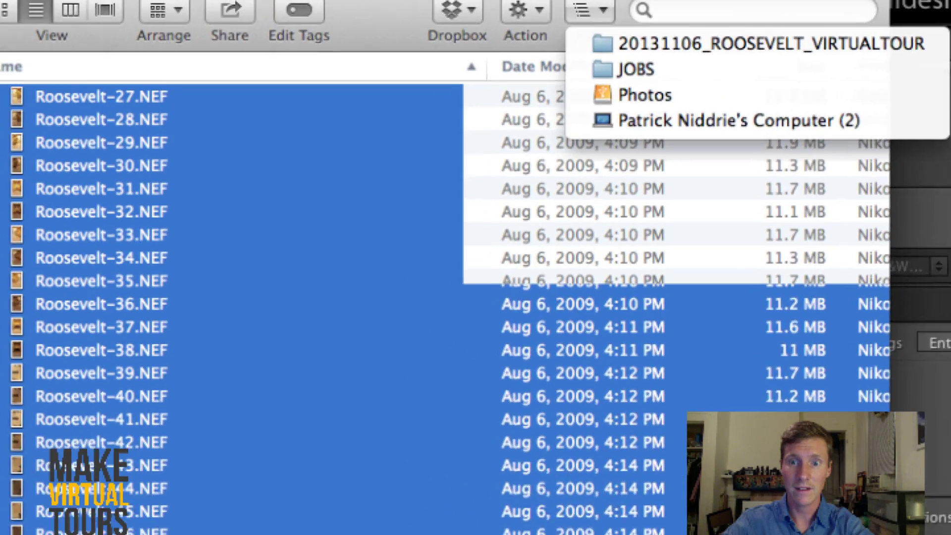
{"action": "key", "text": "Escape"}
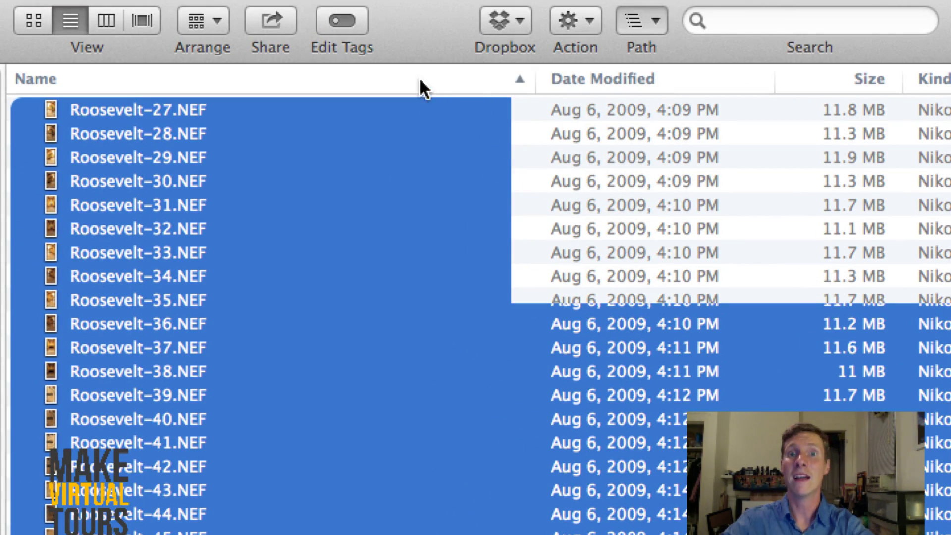
{"action": "left_click_drag", "start_coordinate": [412, 43], "coordinate": [655, 212]}
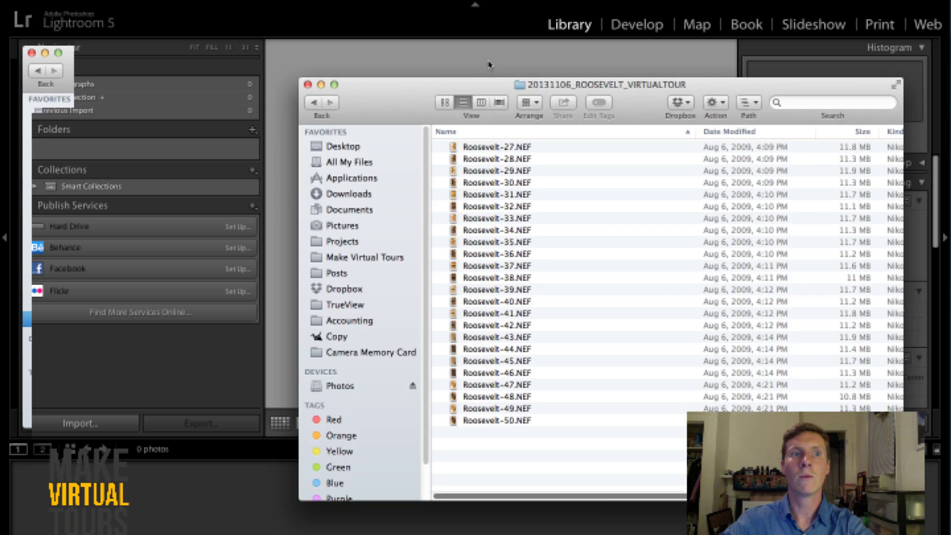
- Start a Lightroom import with the 20131106_ROOSEVELT_VIRTUALTOUR folder as the source
{"action": "left_click", "coordinate": [486, 68]}
{"action": "left_click", "coordinate": [106, 1]}
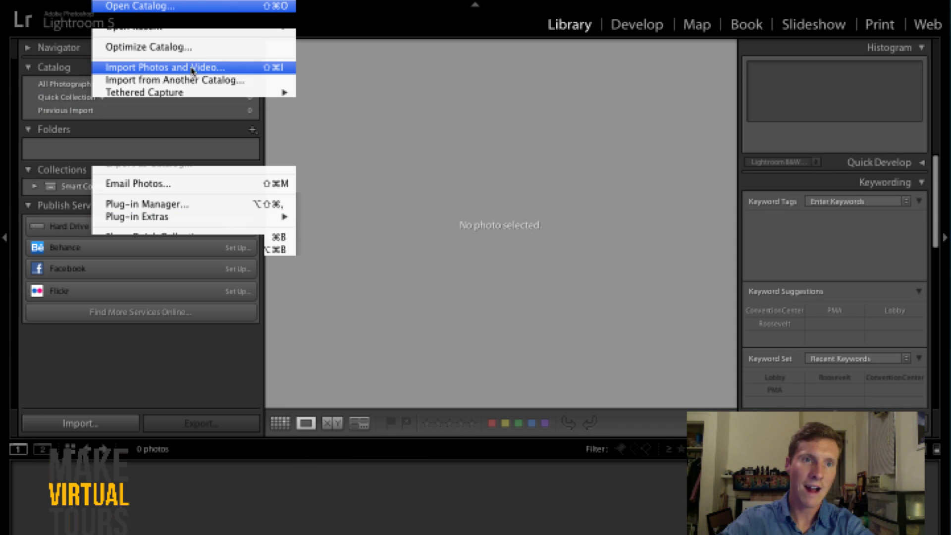
{"action": "left_click", "coordinate": [243, 69]}
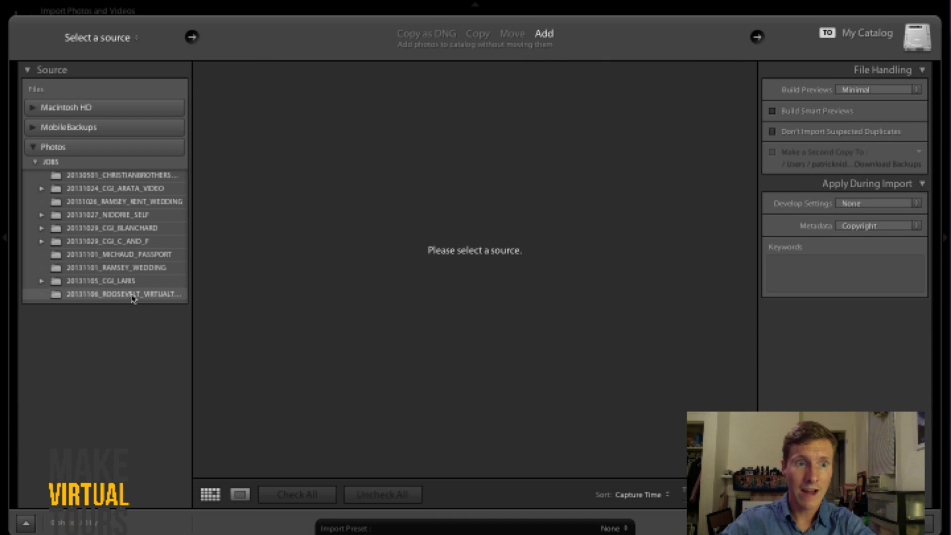
{"action": "left_click", "coordinate": [124, 294]}
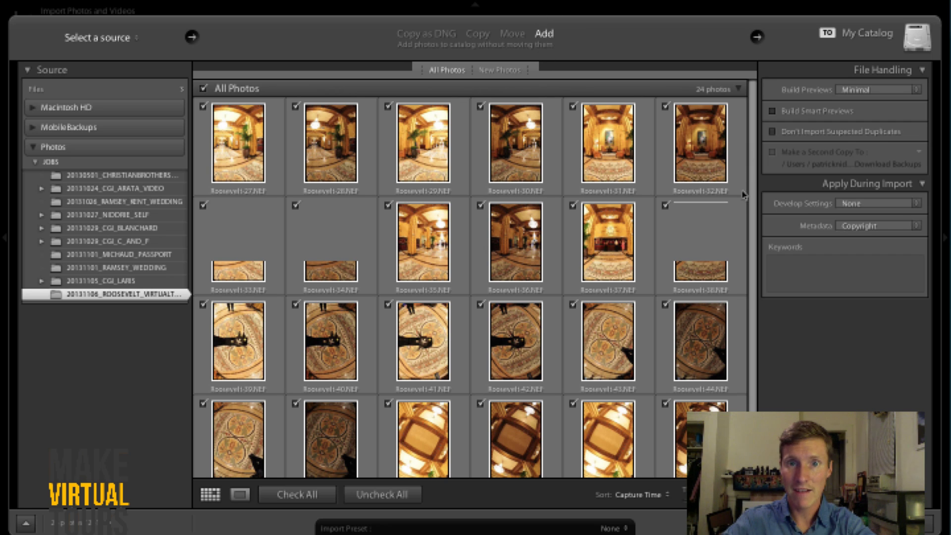
- Add the keywords Roosevelt, Virtual Tour and Lobby, then import the 24 photos
{"action": "left_click", "coordinate": [801, 264]}
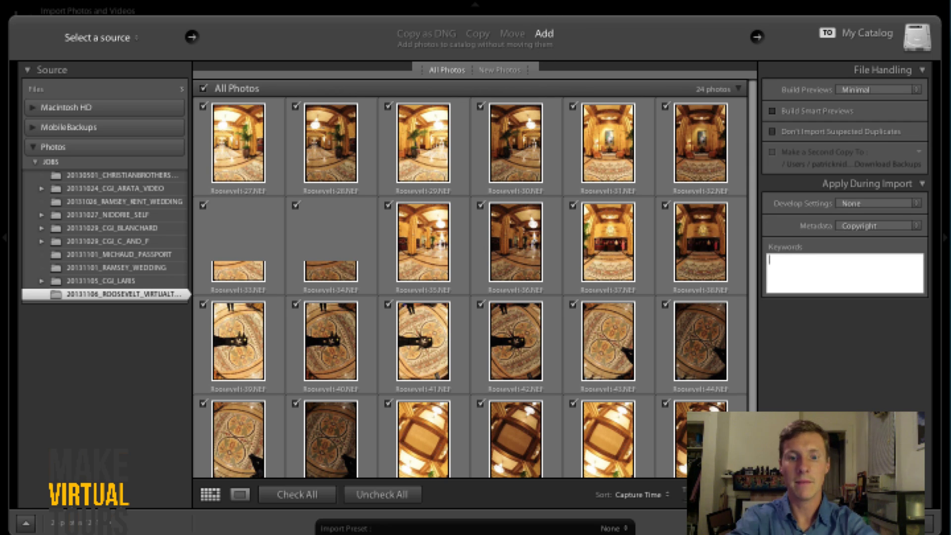
{"action": "type", "text": "Roosevelt"}
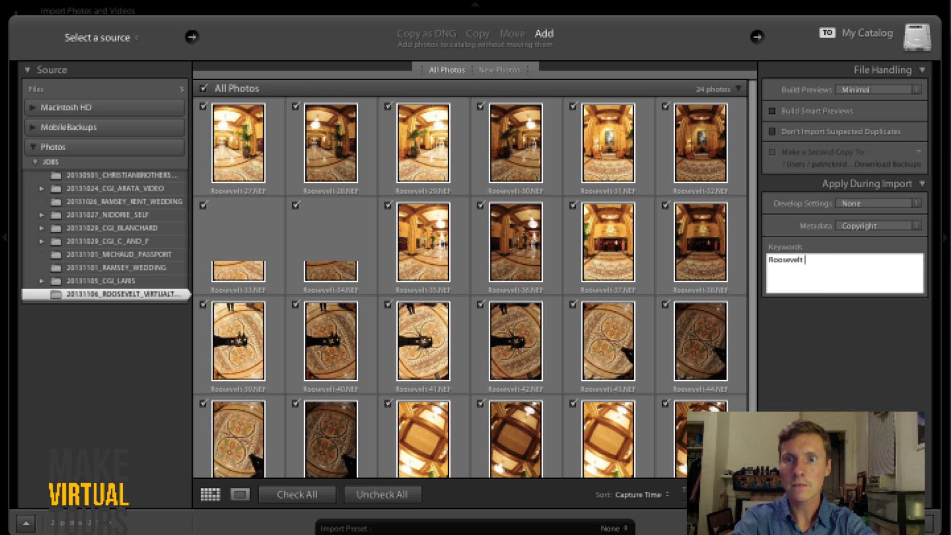
{"action": "type", "text": ", Virtual Tour,"}
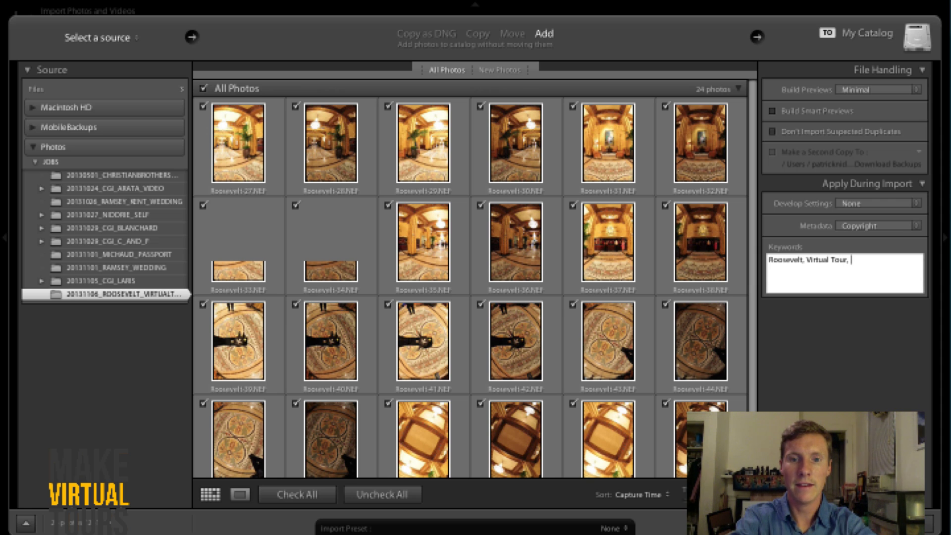
{"action": "type", "text": " Lobby"}
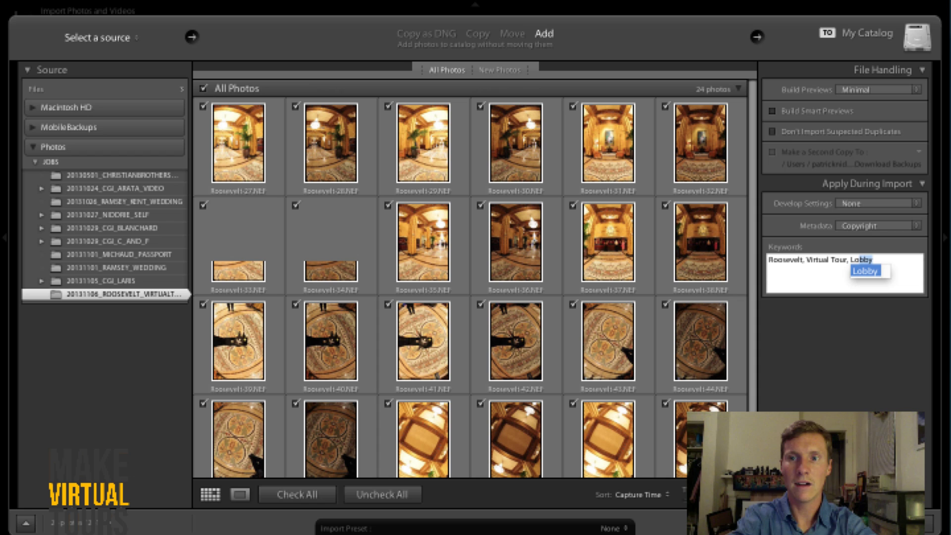
{"action": "key", "text": "Return"}
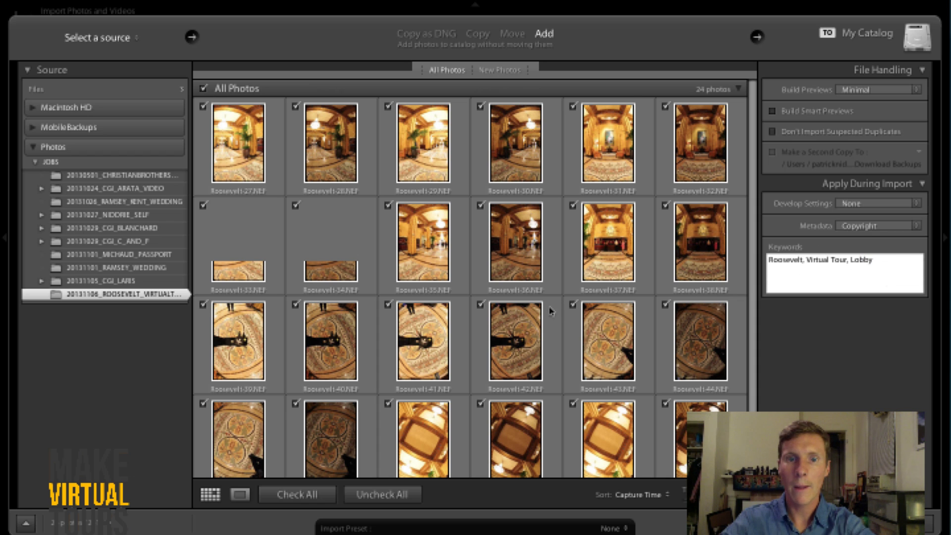
{"action": "scroll", "coordinate": [595, 309], "scroll_direction": "down", "scroll_amount": 2}
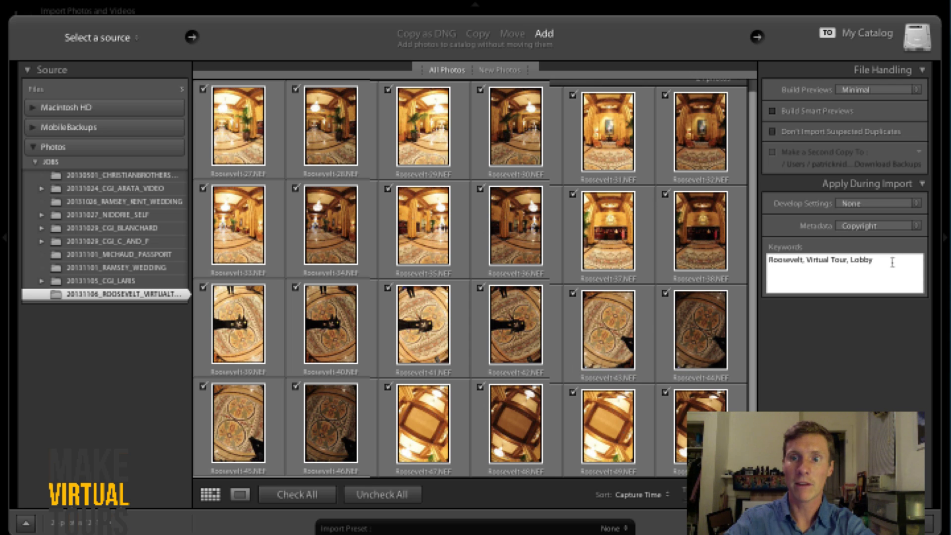
{"action": "mouse_move", "coordinate": [892, 262]}
{"action": "left_mouse_down"}
{"action": "mouse_move", "coordinate": [769, 261]}
{"action": "mouse_move", "coordinate": [885, 257]}
{"action": "left_mouse_up"}
{"action": "key", "text": "Return"}
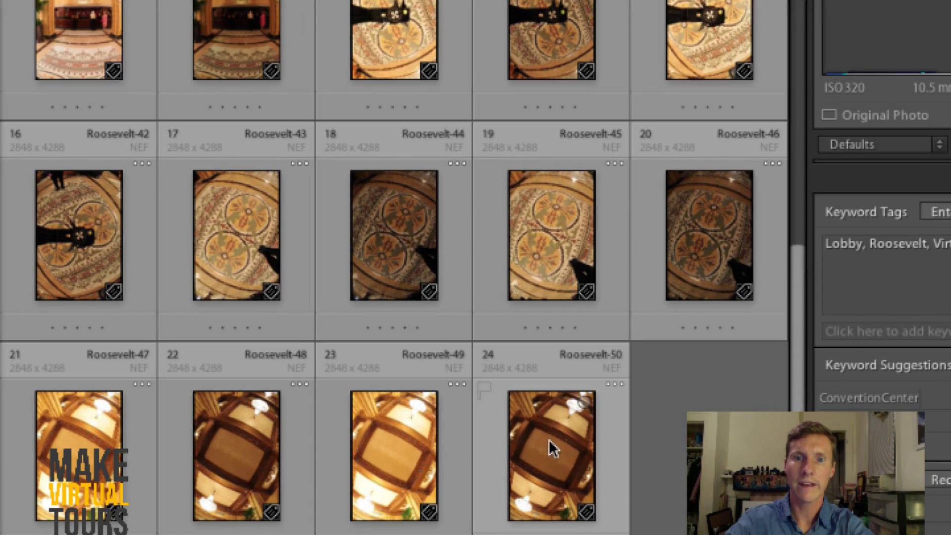
- Select Roosevelt-50 and scroll through the grid of imported lobby photos
{"action": "left_click", "coordinate": [550, 442]}
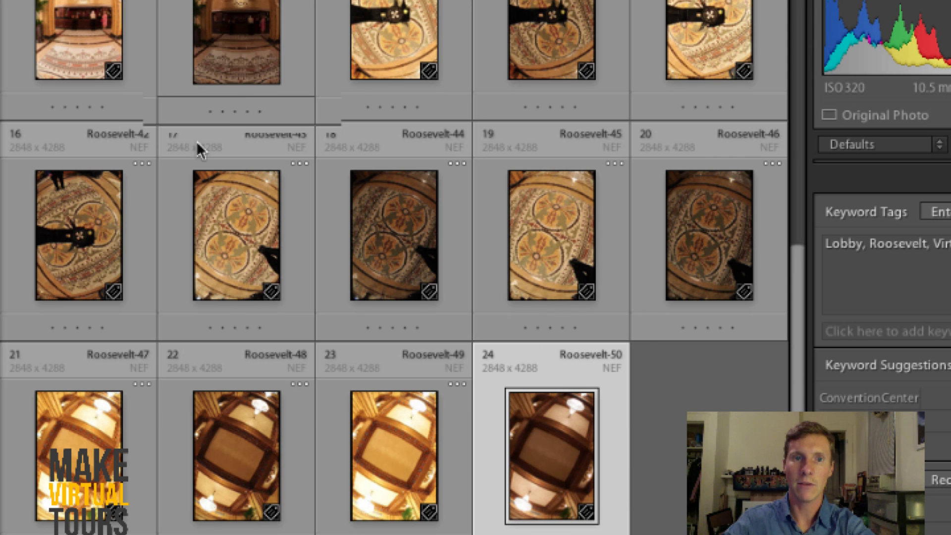
{"action": "scroll", "coordinate": [464, 230], "scroll_direction": "up", "scroll_amount": 5}
{"action": "scroll", "coordinate": [798, 345], "scroll_direction": "down", "scroll_amount": 5}
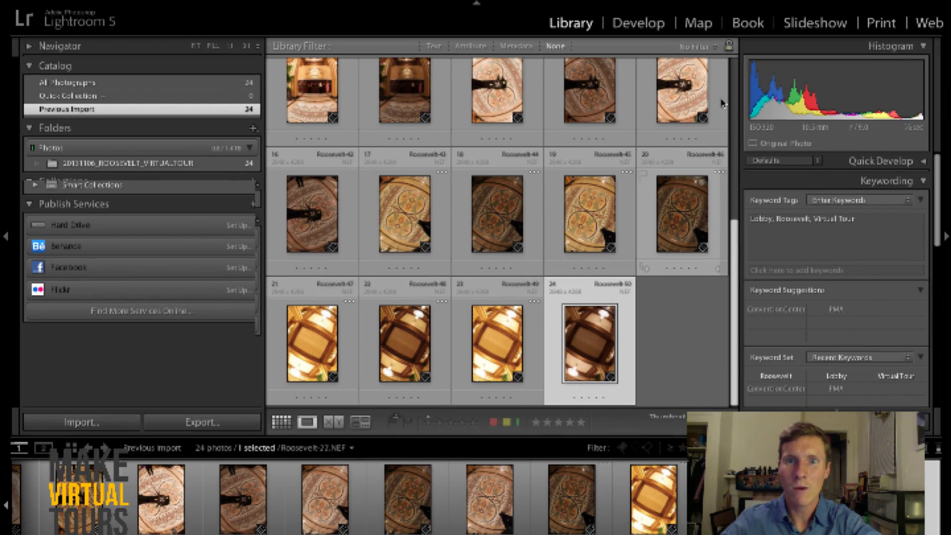
{"action": "scroll", "coordinate": [722, 101], "scroll_direction": "up", "scroll_amount": 5}
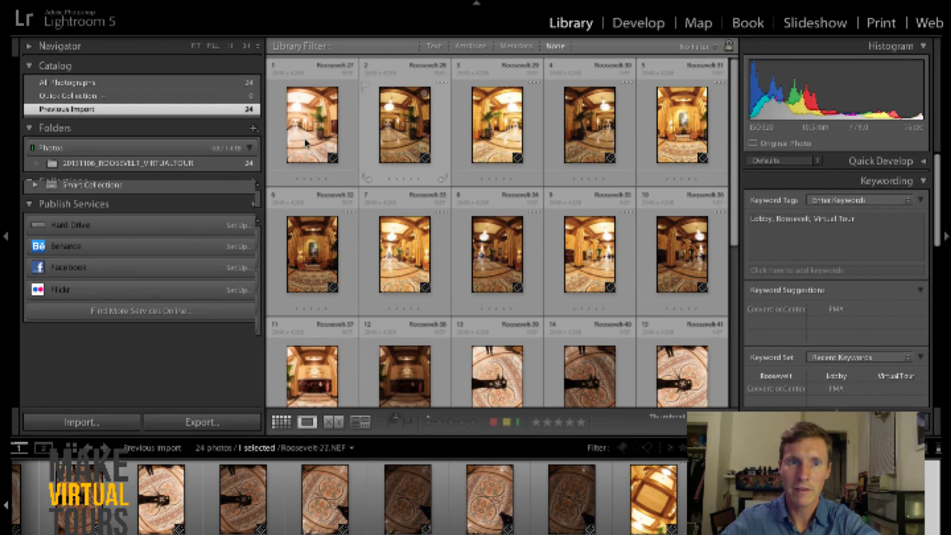
- Open Roosevelt-27 in Loupe view, zoom into the ceiling corner and pan across it
{"action": "double_click", "coordinate": [322, 118]}
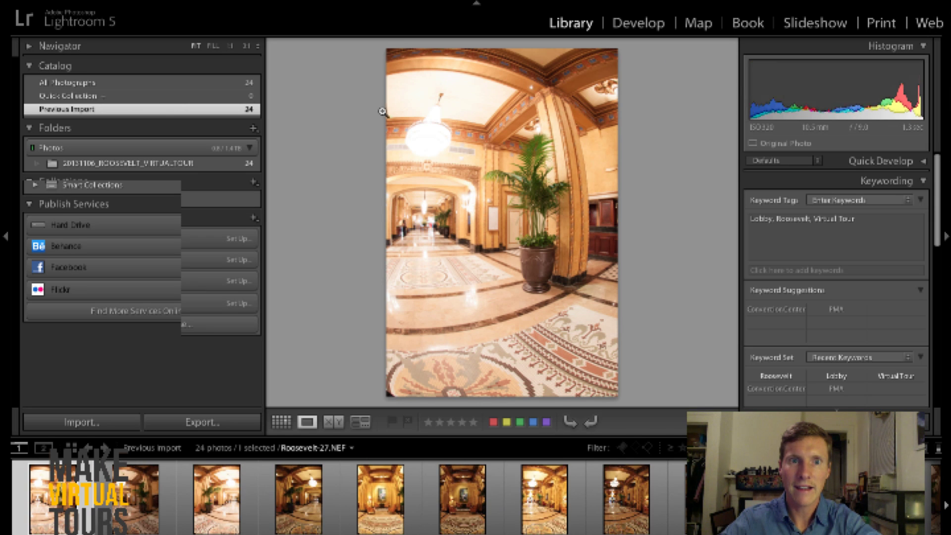
{"action": "left_click", "coordinate": [581, 90]}
{"action": "key", "text": "super+equal"}
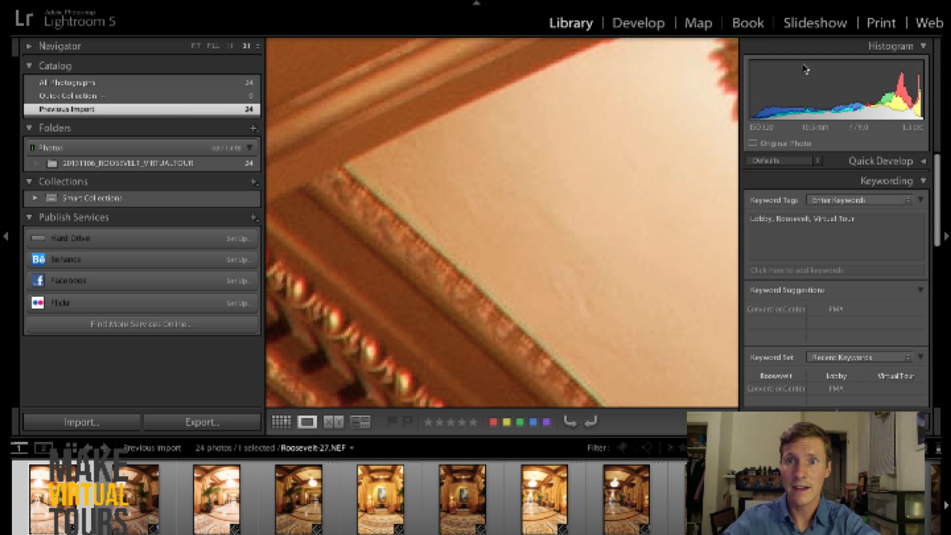
{"action": "left_click_drag", "start_coordinate": [382, 164], "coordinate": [419, 195]}
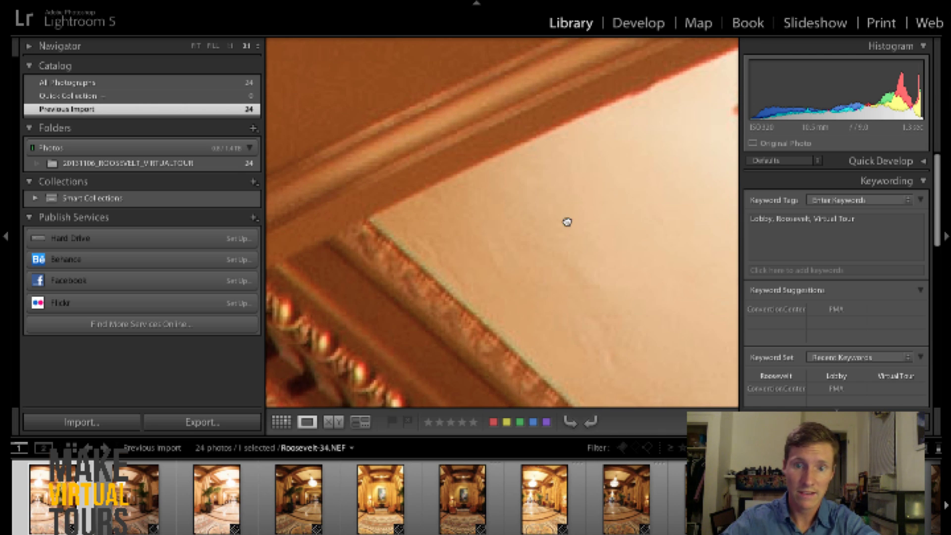
{"action": "left_click_drag", "start_coordinate": [609, 357], "coordinate": [567, 222]}
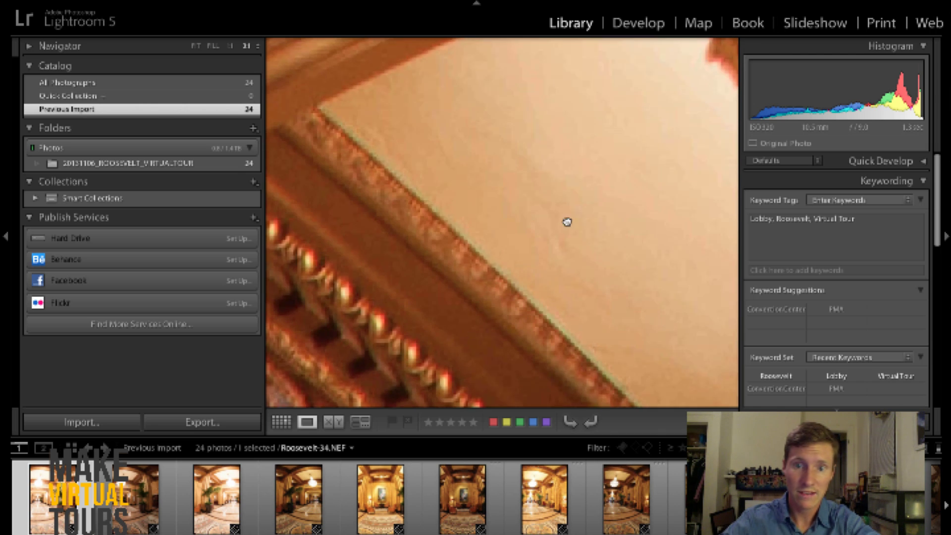
- In Develop, enable Remove Chromatic Aberration, comparing fringes on and off at the ceiling corners
{"action": "left_click", "coordinate": [654, 24]}
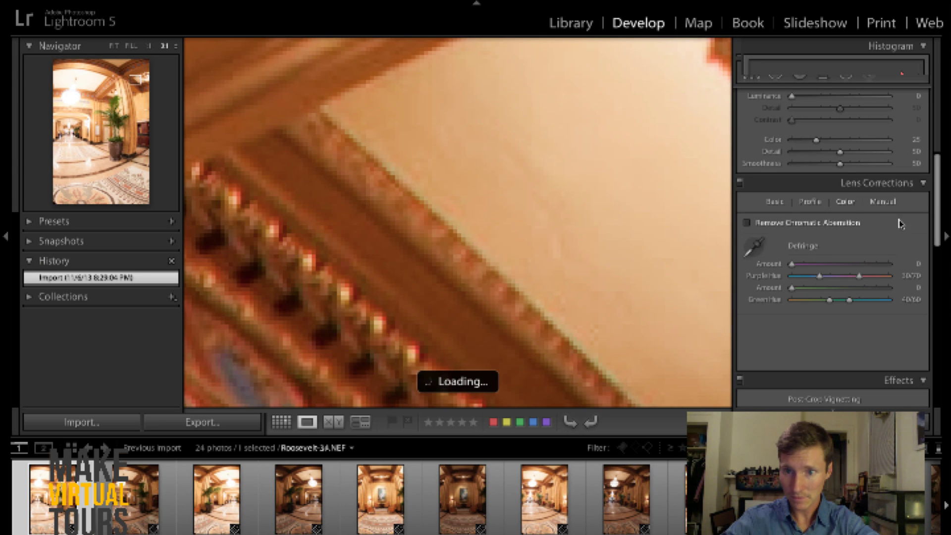
{"action": "left_click", "coordinate": [783, 226]}
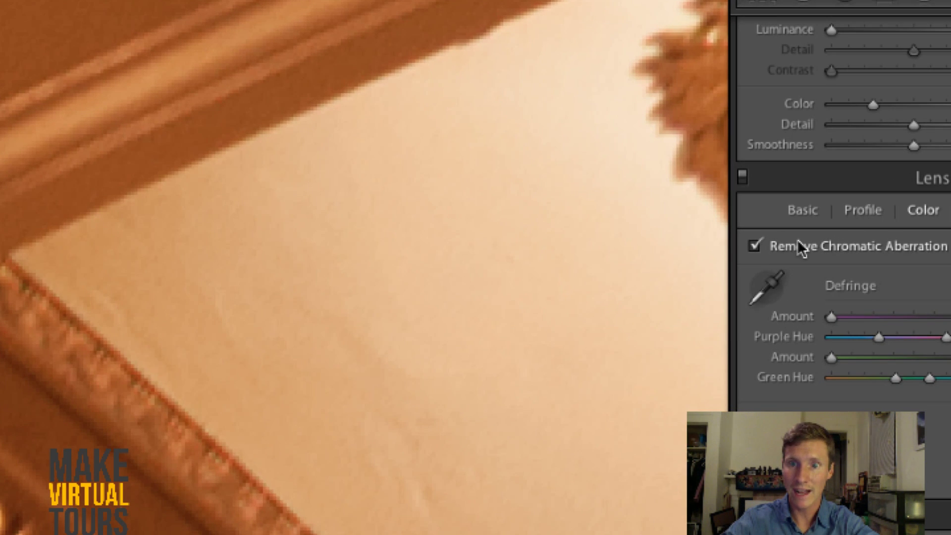
{"action": "left_click", "coordinate": [753, 246]}
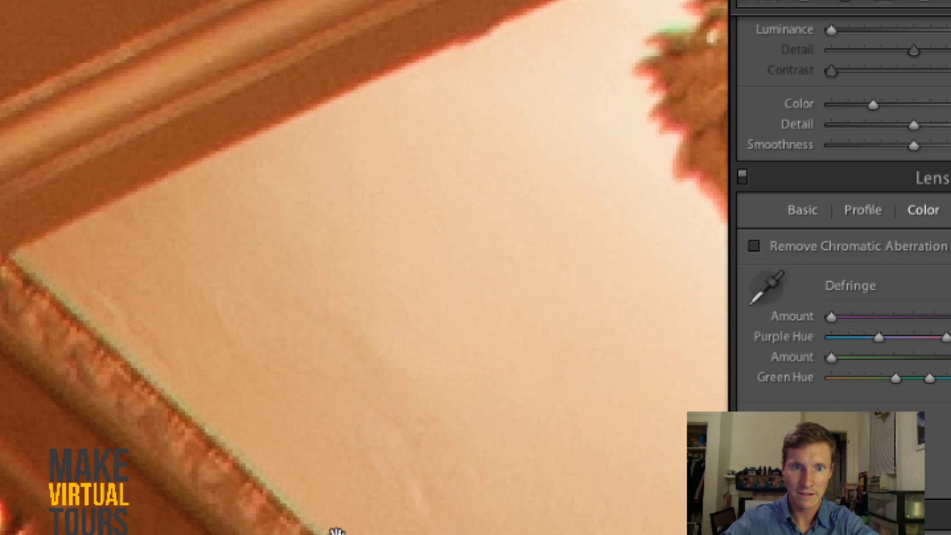
{"action": "left_click", "coordinate": [755, 249]}
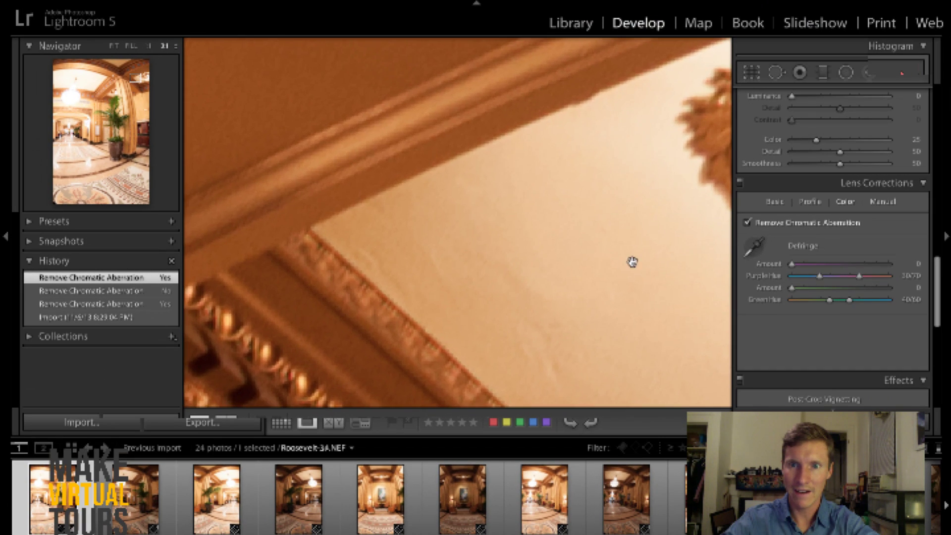
{"action": "left_click_drag", "start_coordinate": [560, 308], "coordinate": [503, 129]}
{"action": "left_click_drag", "start_coordinate": [599, 154], "coordinate": [472, 230]}
{"action": "left_click_drag", "start_coordinate": [569, 174], "coordinate": [604, 224]}
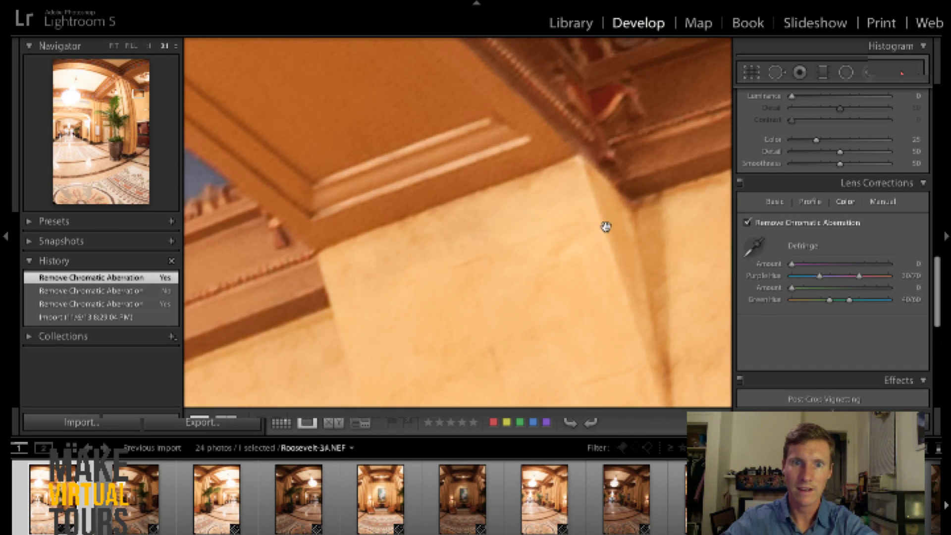
{"action": "left_click", "coordinate": [748, 223]}
{"action": "left_click", "coordinate": [748, 223]}
{"action": "left_click", "coordinate": [748, 223]}
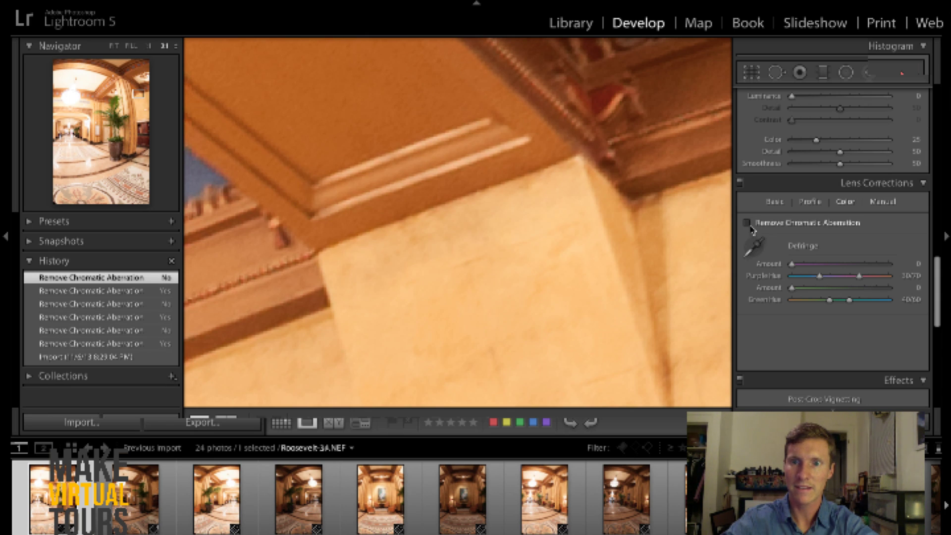
{"action": "left_click", "coordinate": [749, 224]}
- Try Enable Profile Corrections on the Profile tab, then turn it back off
{"action": "left_click", "coordinate": [817, 204]}
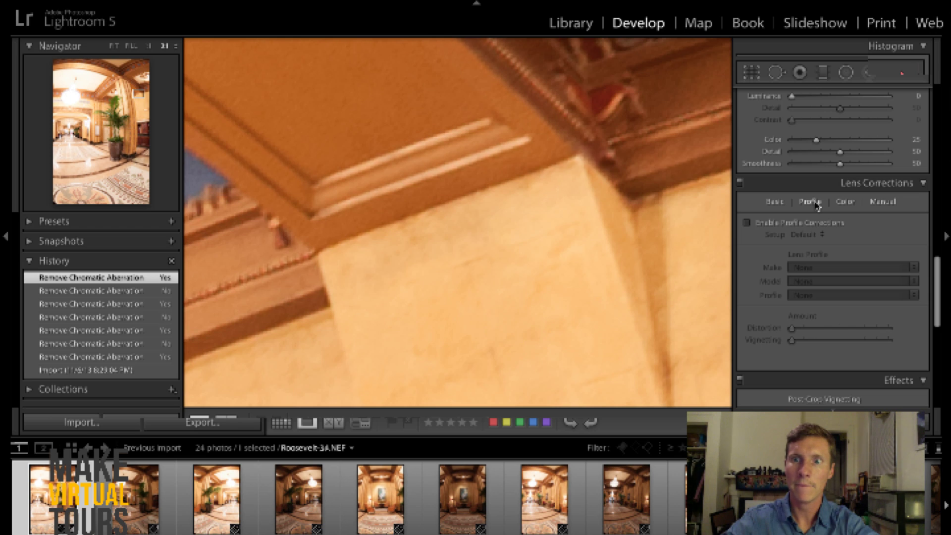
{"action": "left_click", "coordinate": [781, 225]}
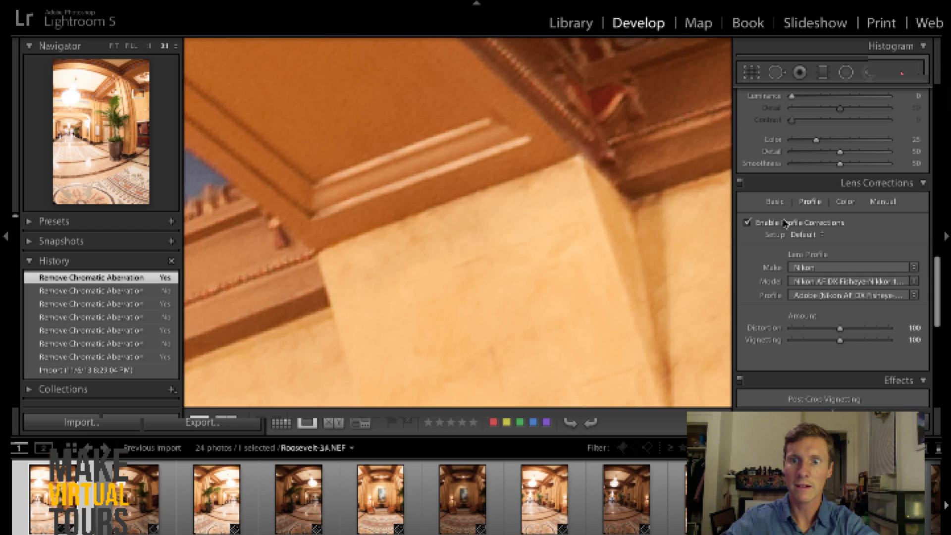
{"action": "left_click", "coordinate": [608, 213]}
{"action": "left_click", "coordinate": [800, 225]}
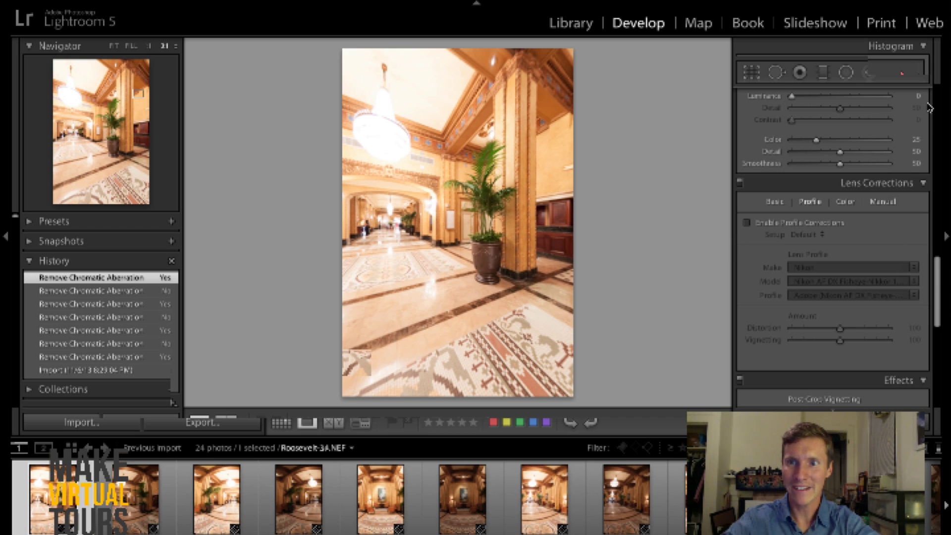
{"action": "scroll", "coordinate": [930, 108], "scroll_direction": "up", "scroll_amount": 10}
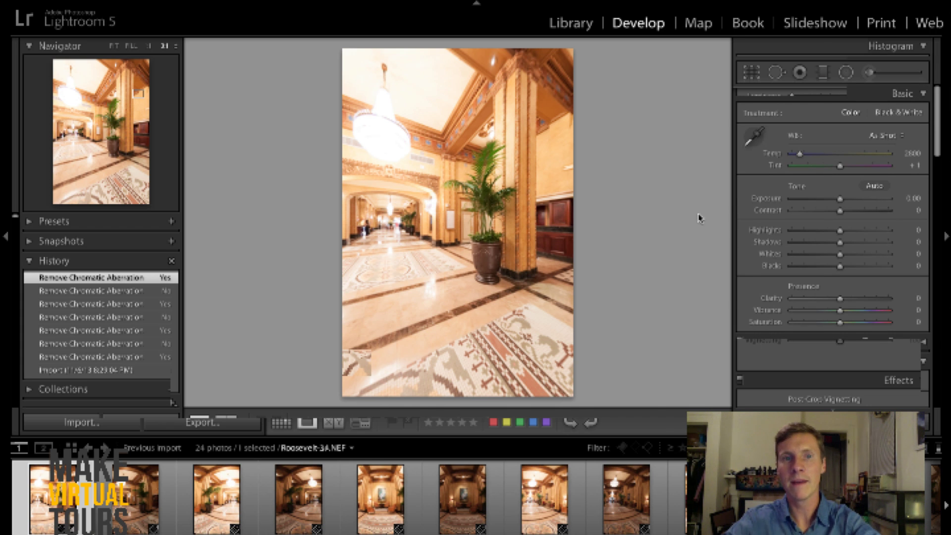
- Select all 24 lobby photos in the grid and synchronize their develop settings
{"action": "key", "text": "g"}
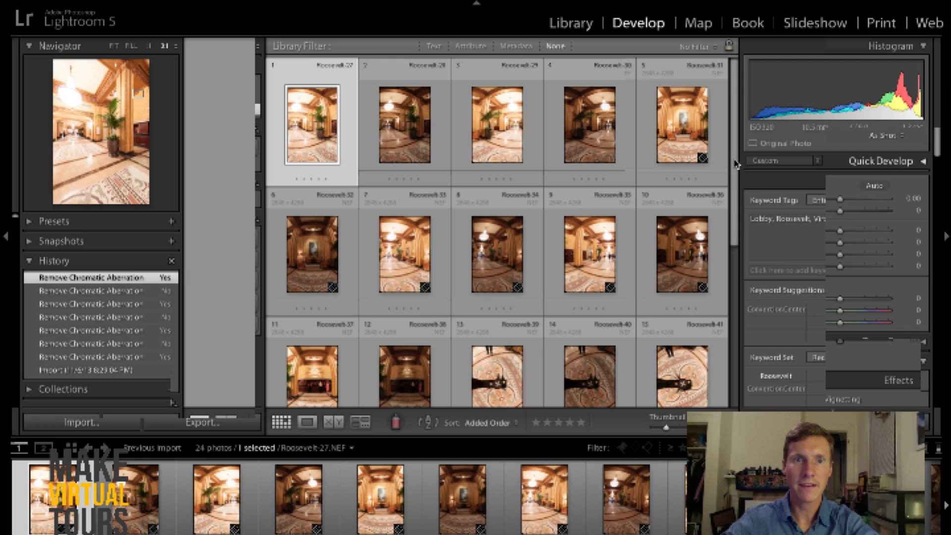
{"action": "left_click_drag", "start_coordinate": [736, 163], "coordinate": [735, 322]}
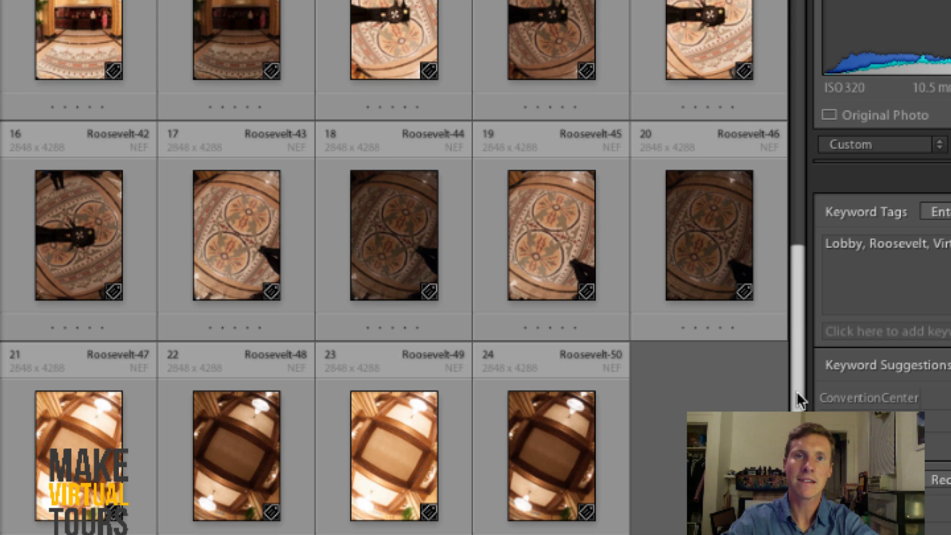
{"action": "scroll", "coordinate": [632, 269], "scroll_direction": "up", "scroll_amount": 3}
{"action": "scroll", "coordinate": [632, 269], "scroll_direction": "up", "scroll_amount": 4}
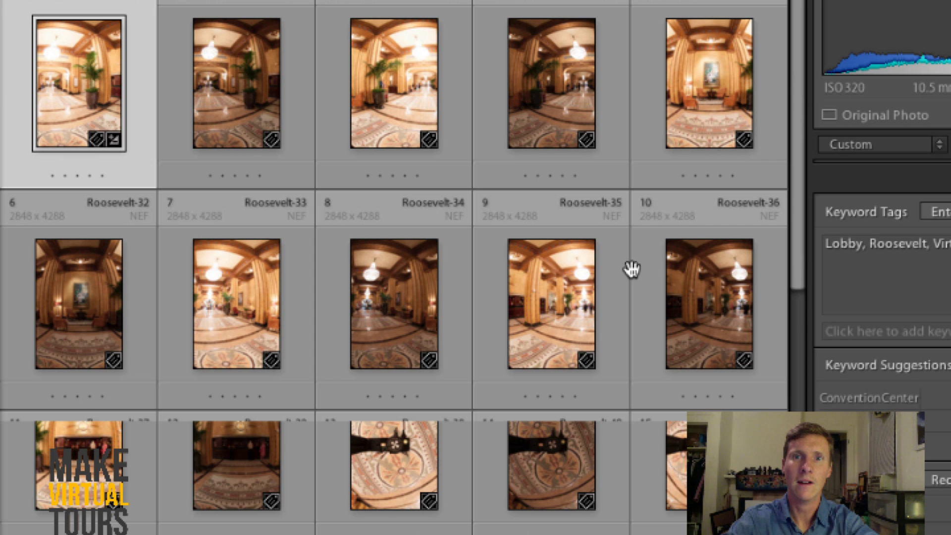
{"action": "scroll", "coordinate": [632, 269], "scroll_direction": "down", "scroll_amount": 2}
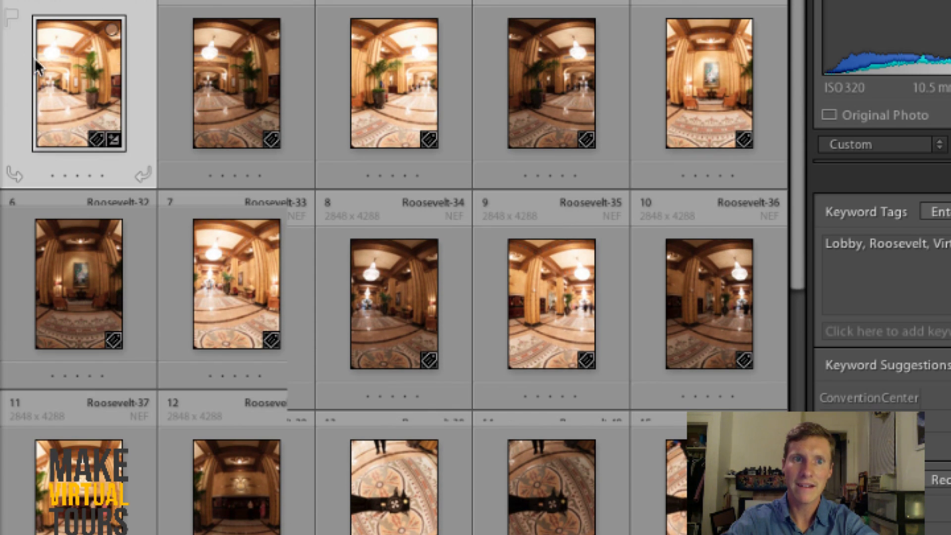
{"action": "scroll", "coordinate": [121, 79], "scroll_direction": "down", "scroll_amount": 6}
{"action": "key", "text": "ctrl+a"}
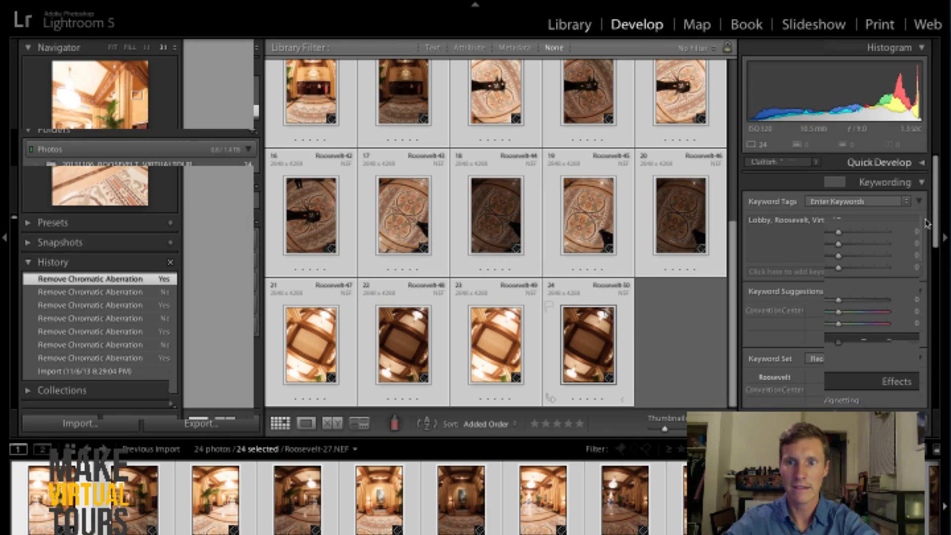
{"action": "scroll", "coordinate": [410, 178], "scroll_direction": "up", "scroll_amount": 1}
{"action": "scroll", "coordinate": [410, 178], "scroll_direction": "up", "scroll_amount": 2}
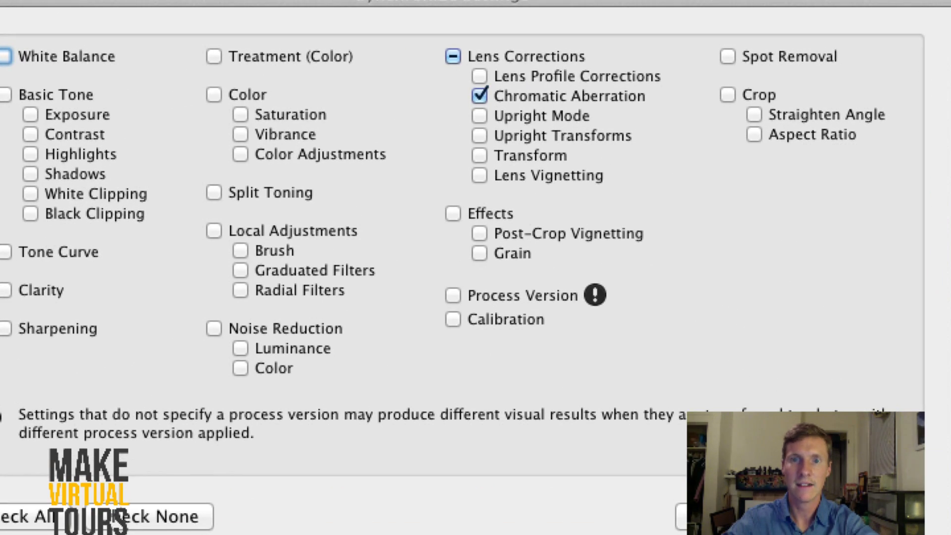
{"action": "key", "text": "Return"}
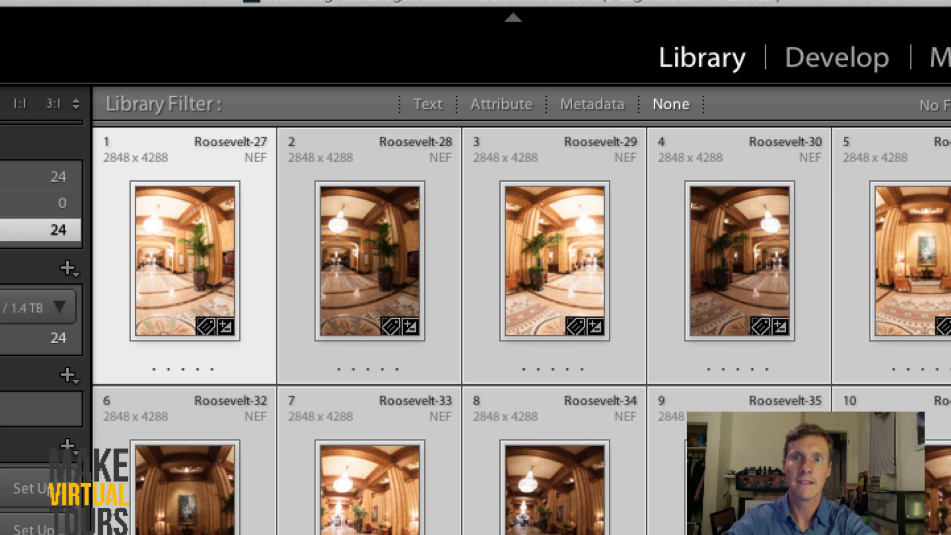
- Open Roosevelt-35 at 1:1 in Develop and show the Lens Corrections Color options
{"action": "double_click", "coordinate": [738, 470]}
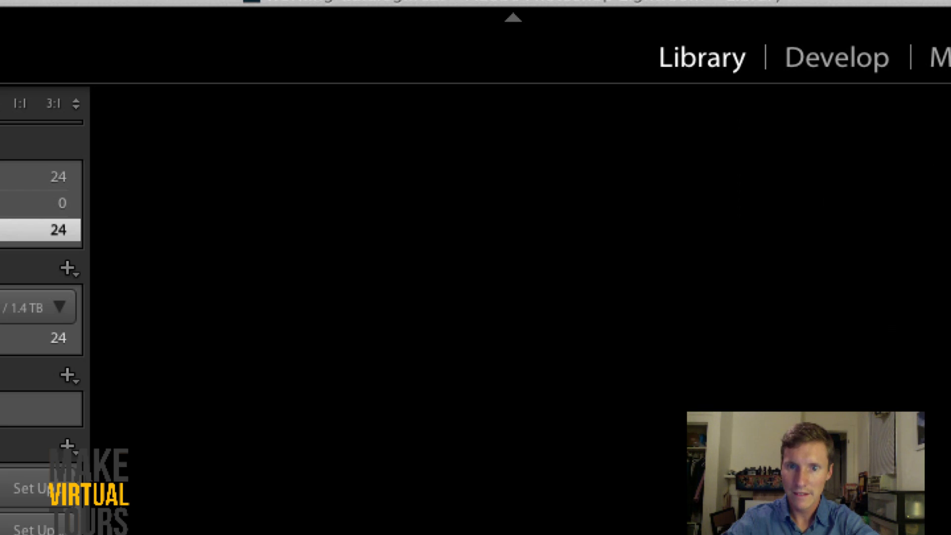
{"action": "left_click", "coordinate": [480, 136]}
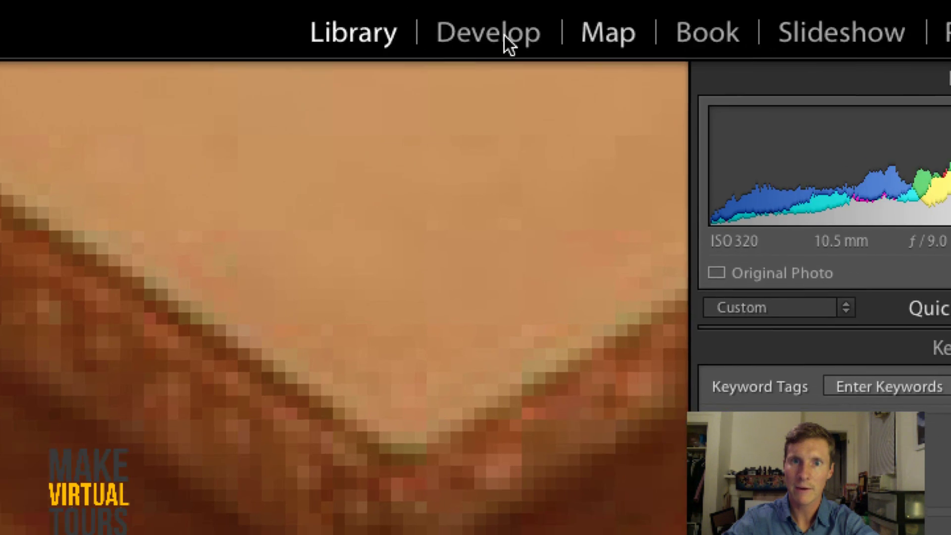
{"action": "left_click", "coordinate": [858, 62]}
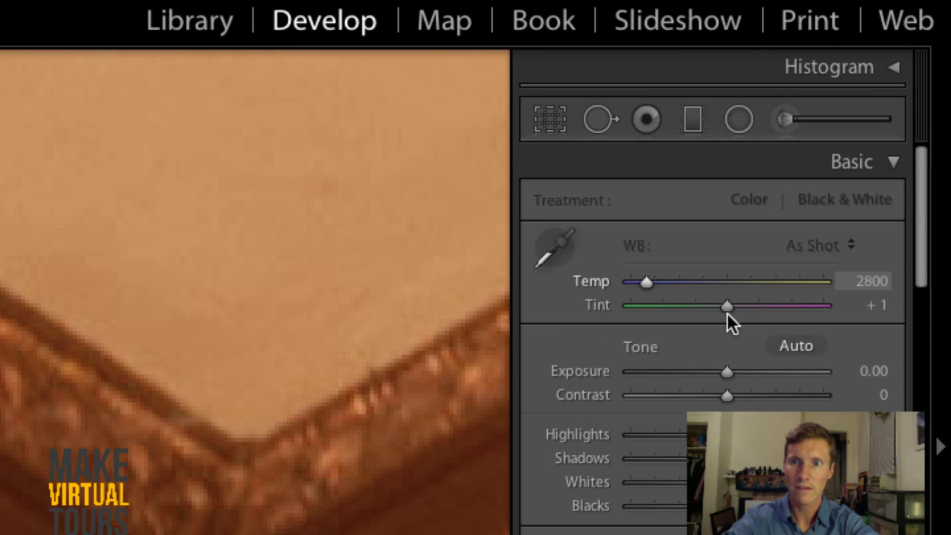
{"action": "scroll", "coordinate": [723, 436], "scroll_direction": "down", "scroll_amount": 15}
{"action": "scroll", "coordinate": [736, 258], "scroll_direction": "down", "scroll_amount": 10}
{"action": "scroll", "coordinate": [693, 168], "scroll_direction": "up", "scroll_amount": 5}
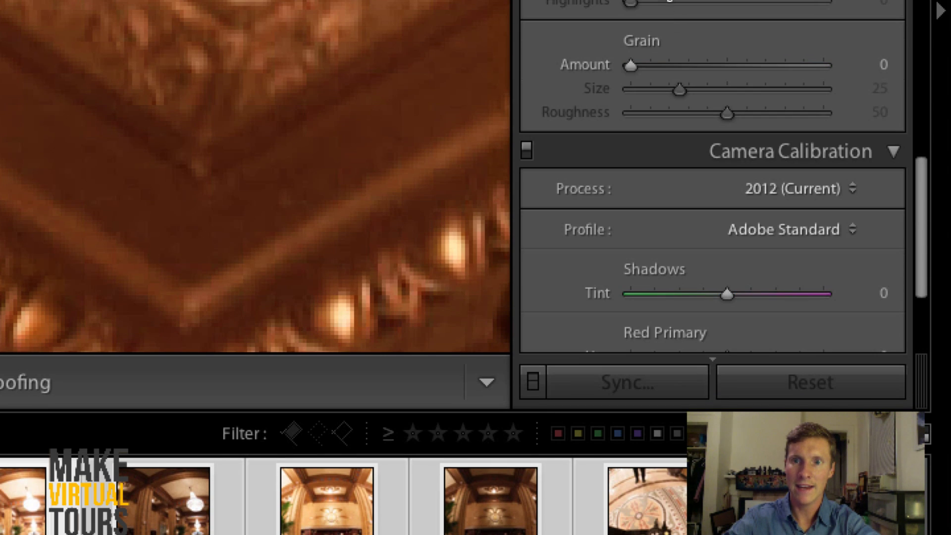
{"action": "scroll", "coordinate": [673, 25], "scroll_direction": "up", "scroll_amount": 8}
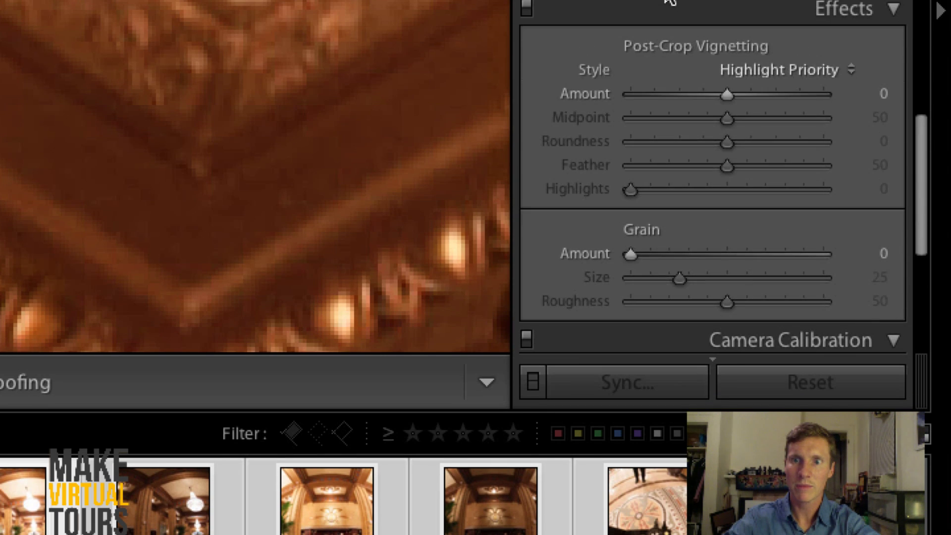
{"action": "scroll", "coordinate": [680, 79], "scroll_direction": "up", "scroll_amount": 1}
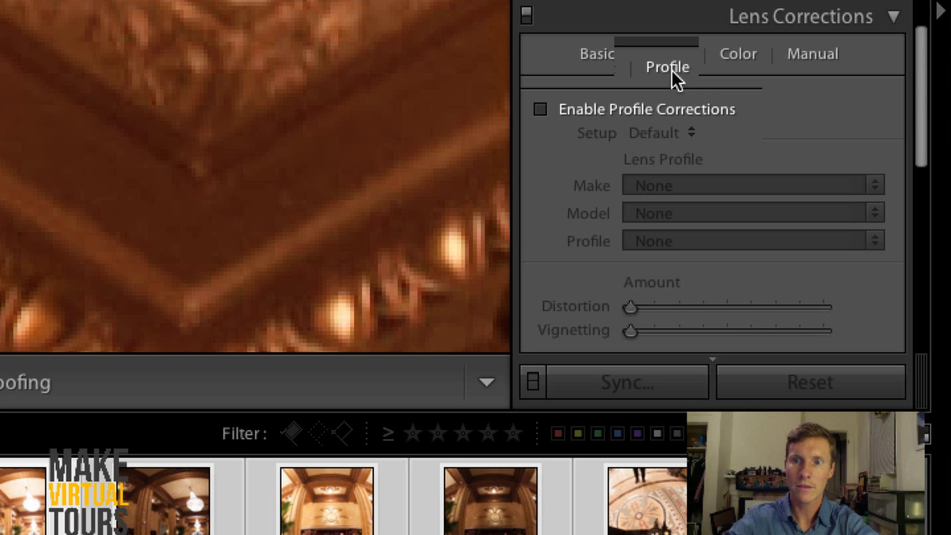
{"action": "left_click", "coordinate": [733, 64]}
- Compare the frame fringes, turn Remove Chromatic Aberration on, and return to the grid
{"action": "left_click", "coordinate": [669, 109]}
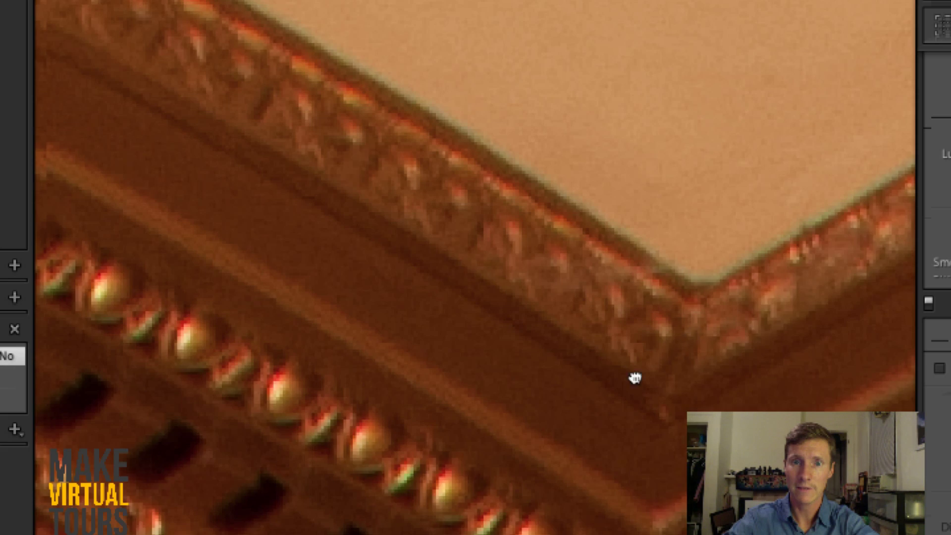
{"action": "key", "text": "ctrl+minus"}
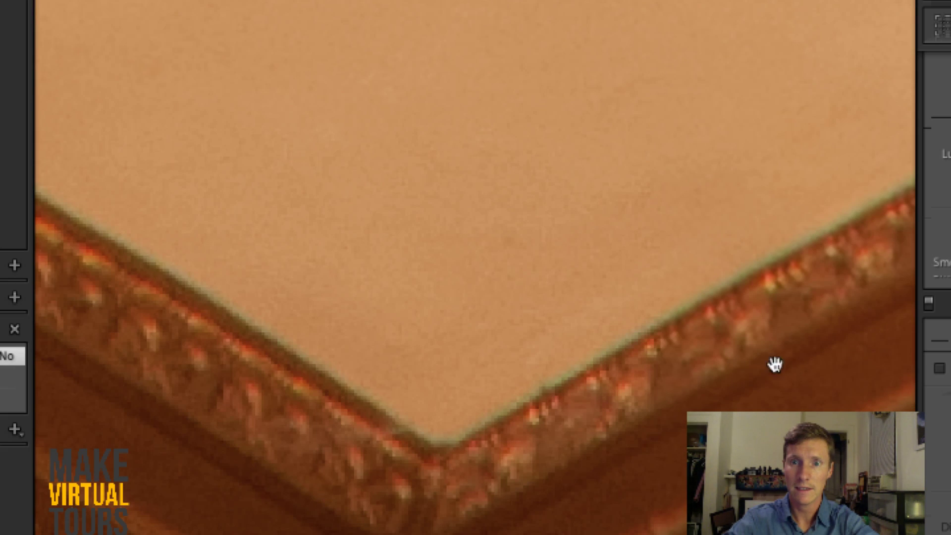
{"action": "key", "text": "ctrl+equal"}
{"action": "left_click_drag", "start_coordinate": [701, 213], "coordinate": [714, 237]}
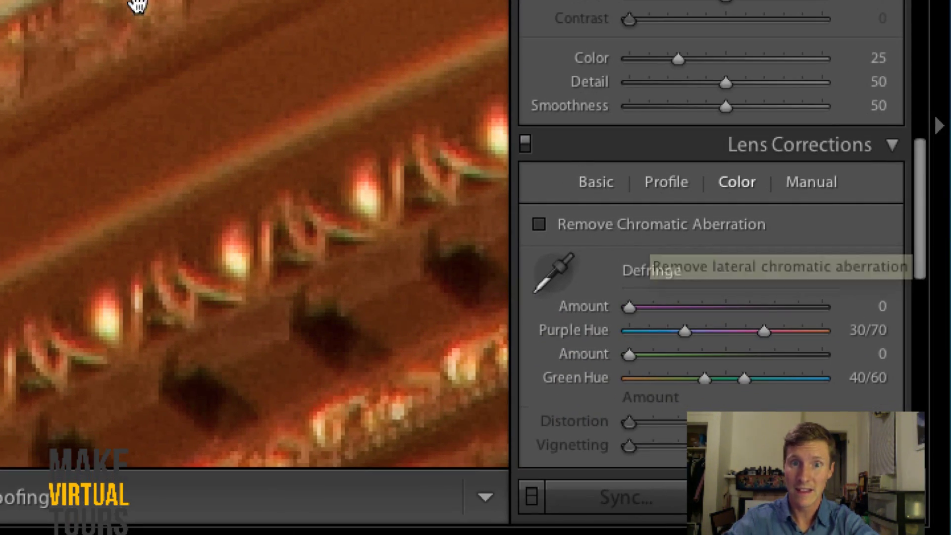
{"action": "left_click", "coordinate": [659, 223]}
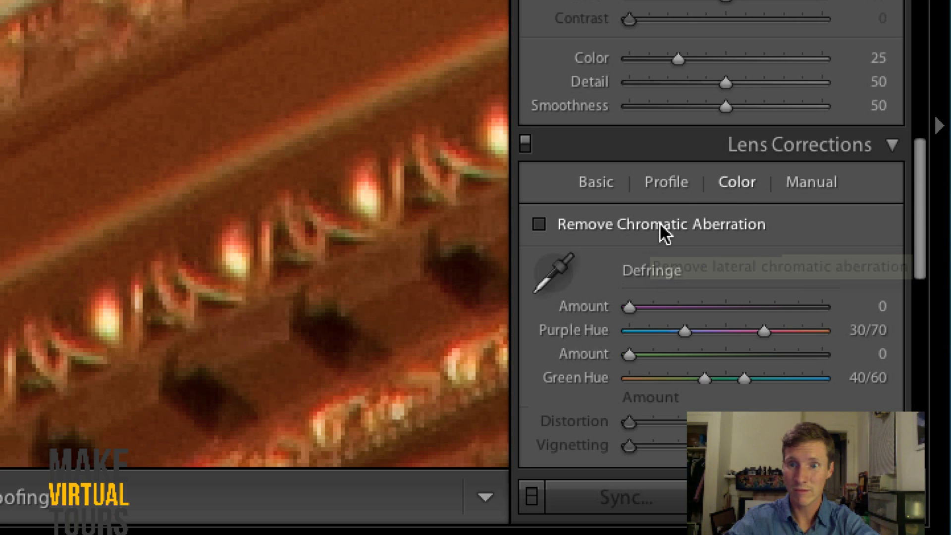
{"action": "key", "text": "z"}
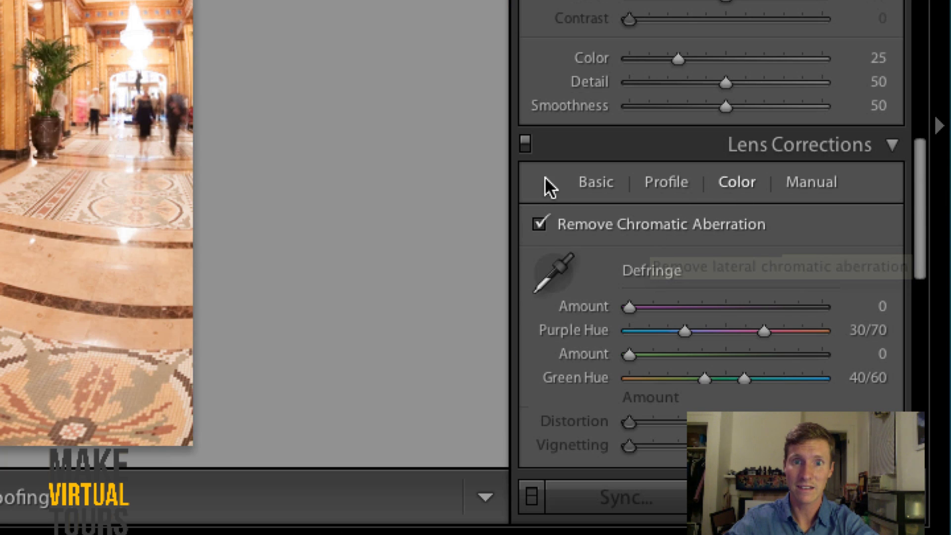
{"action": "key", "text": "g"}
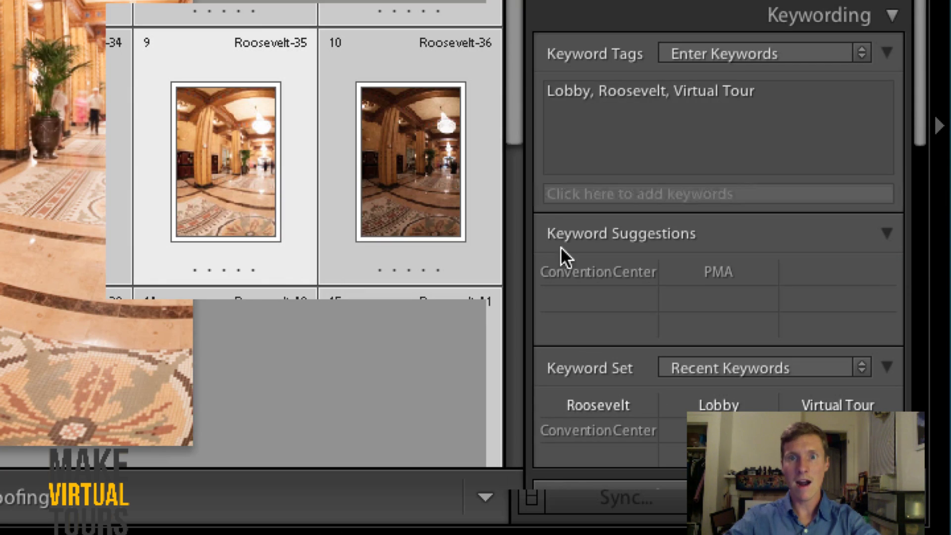
{"action": "scroll", "coordinate": [501, 148], "scroll_direction": "down", "scroll_amount": 10}
{"action": "scroll", "coordinate": [491, 362], "scroll_direction": "down", "scroll_amount": 5}
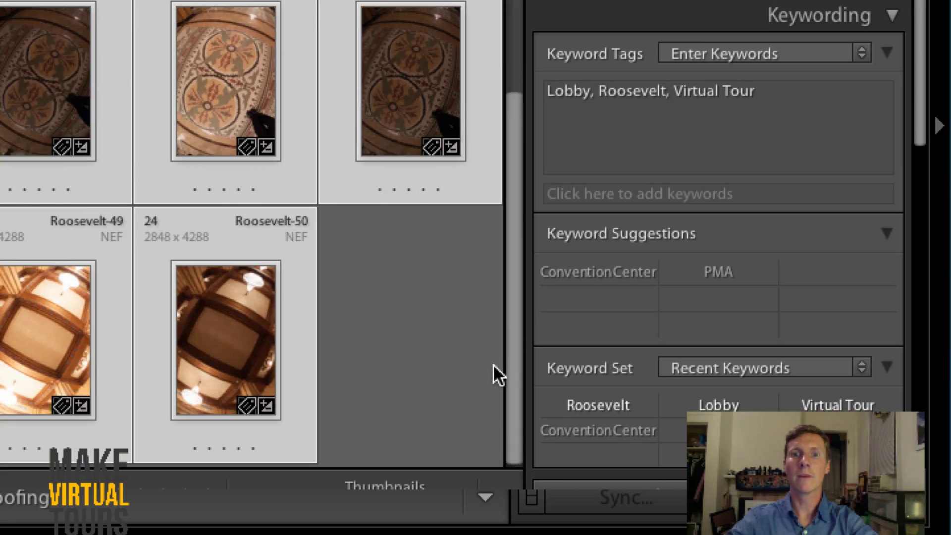
- Open the Export dialog for the selected lobby photos
{"action": "key", "text": "d"}
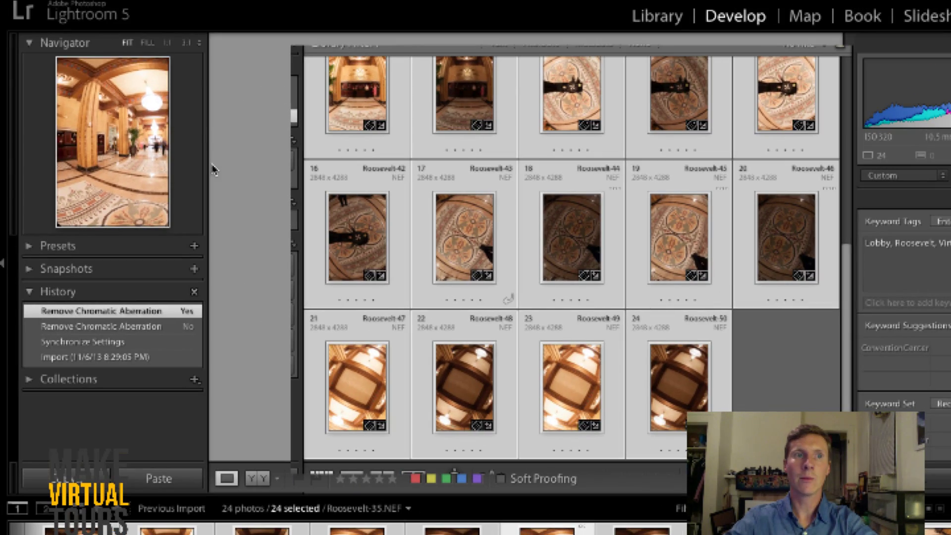
{"action": "key", "text": "g"}
{"action": "left_click", "coordinate": [117, 1]}
{"action": "left_click", "coordinate": [166, 139]}
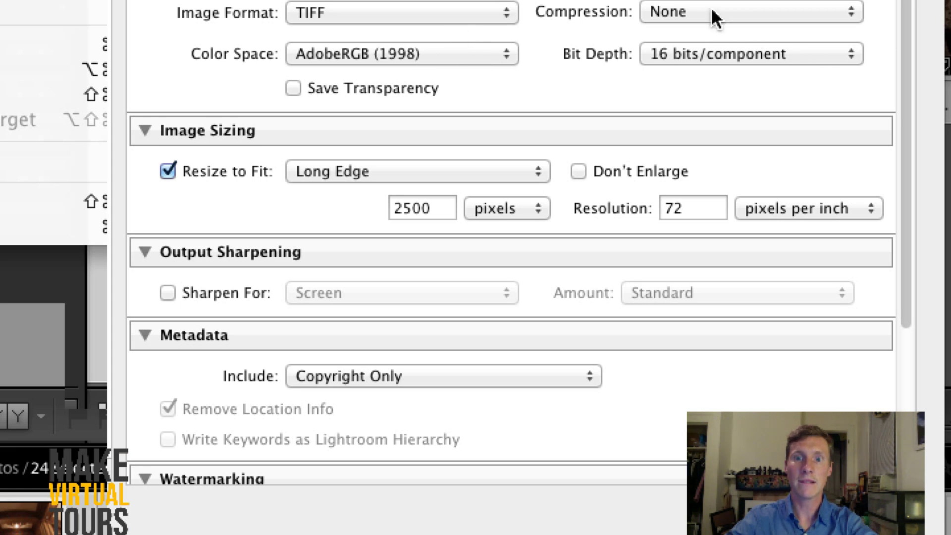
- Review export settings: 16-bit AdobeRGB TIFF, long edge 2500 px at 72 ppi
{"action": "left_click_drag", "start_coordinate": [908, 50], "coordinate": [854, 207]}
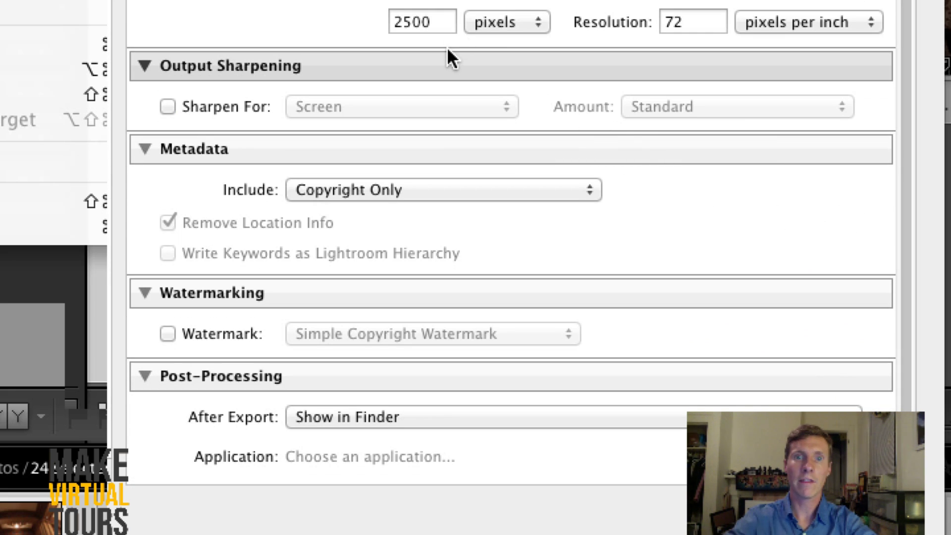
{"action": "double_click", "coordinate": [439, 23]}
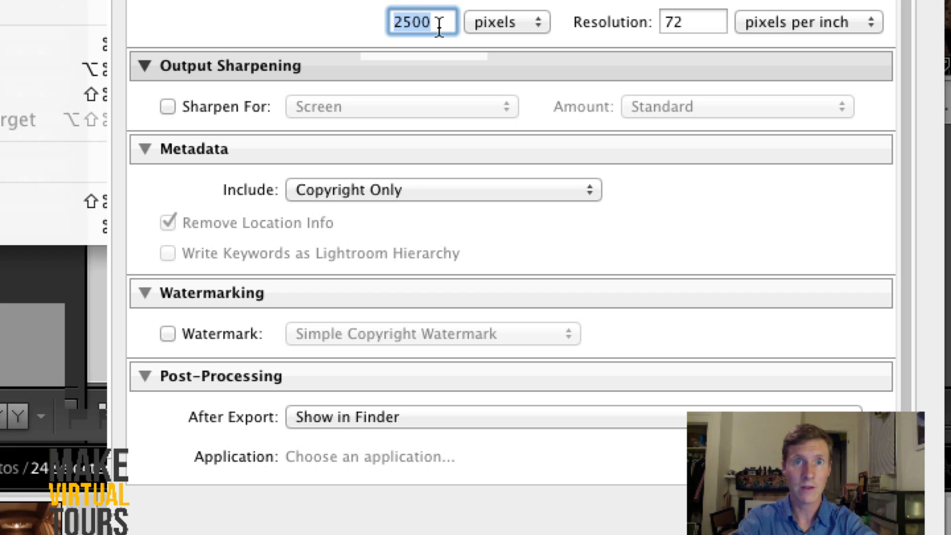
{"action": "left_click", "coordinate": [439, 26]}
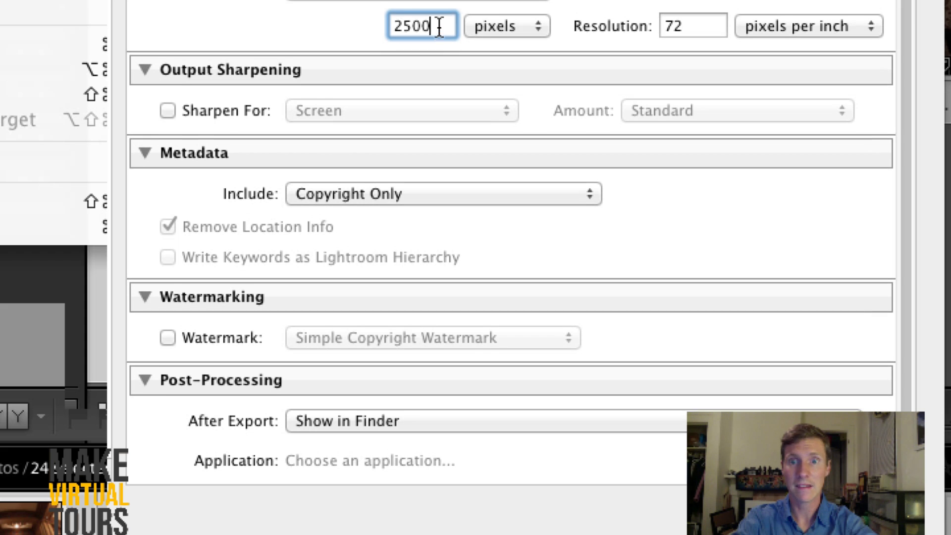
{"action": "scroll", "coordinate": [439, 26], "scroll_direction": "up", "scroll_amount": 2}
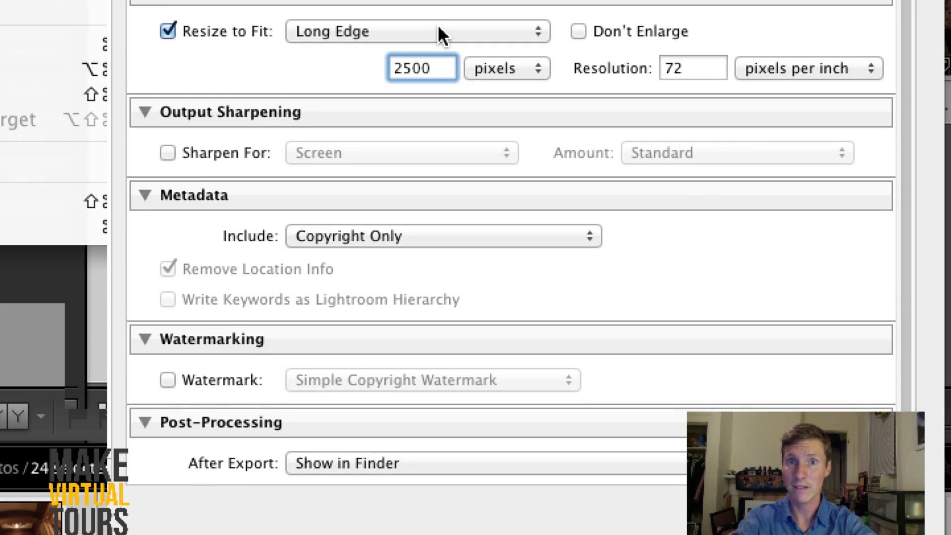
{"action": "scroll", "coordinate": [438, 25], "scroll_direction": "up", "scroll_amount": 5}
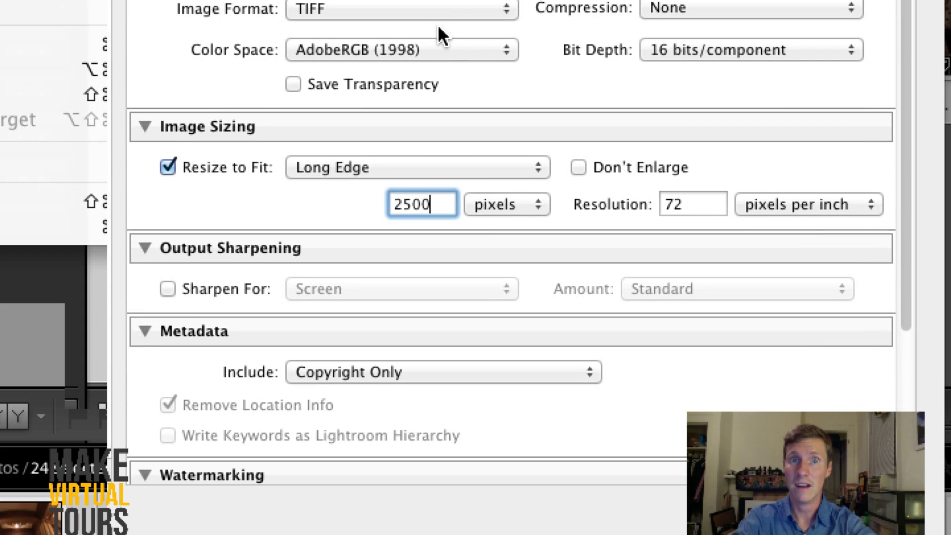
{"action": "scroll", "coordinate": [438, 25], "scroll_direction": "down", "scroll_amount": 1}
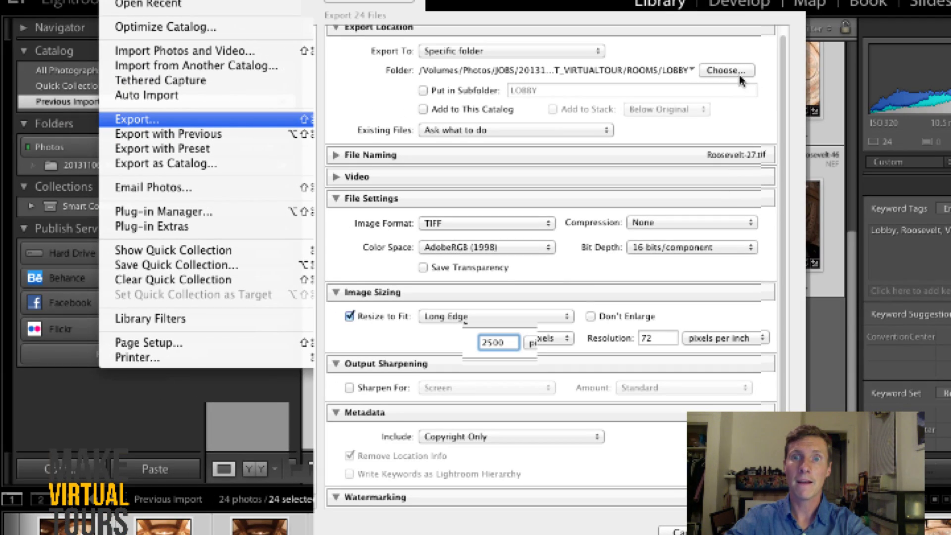
- Browse the Photos drive to the tour job folder to choose the export destination
{"action": "left_click", "coordinate": [726, 69]}
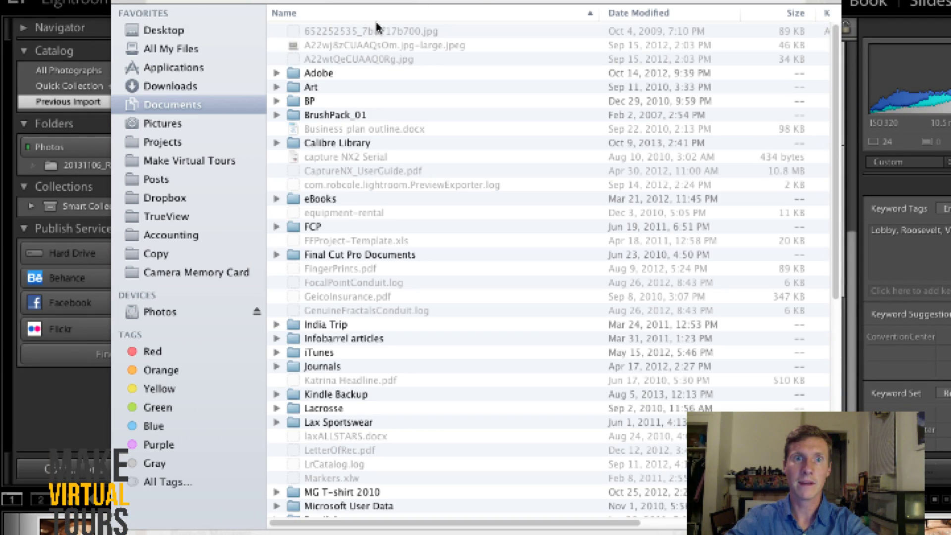
{"action": "left_click", "coordinate": [169, 312]}
{"action": "left_click", "coordinate": [333, 100]}
{"action": "double_click", "coordinate": [333, 100]}
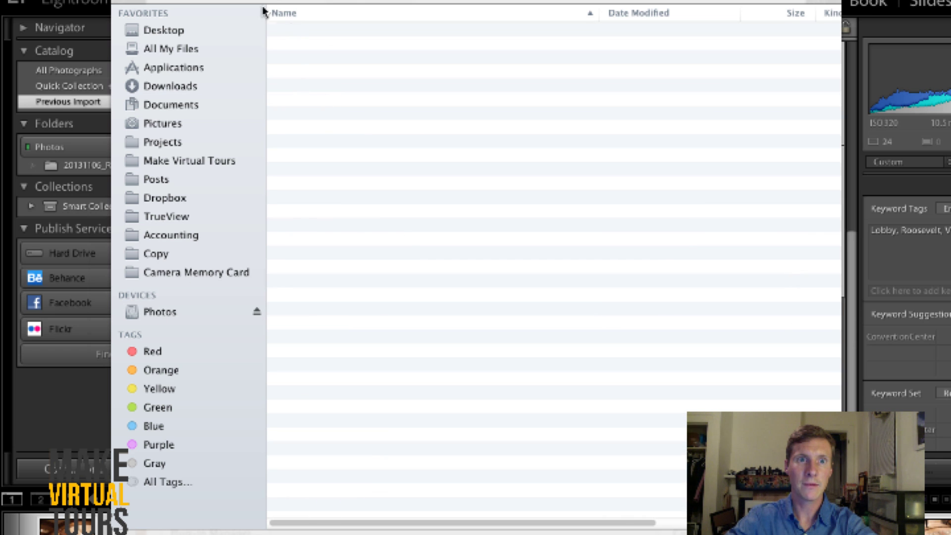
{"action": "left_click", "coordinate": [347, 86]}
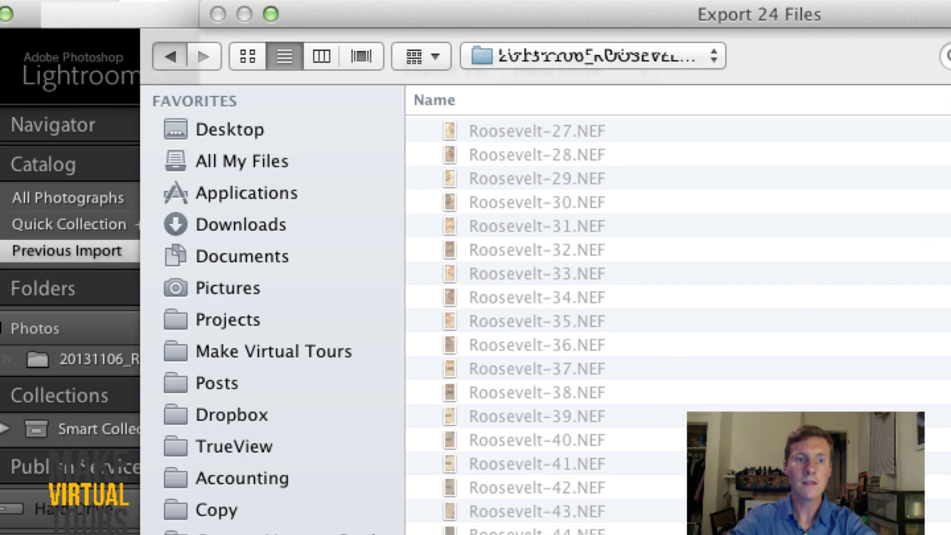
- Create a ROOMS folder there and set it as the export destination
{"action": "key", "text": "super+shift+n"}
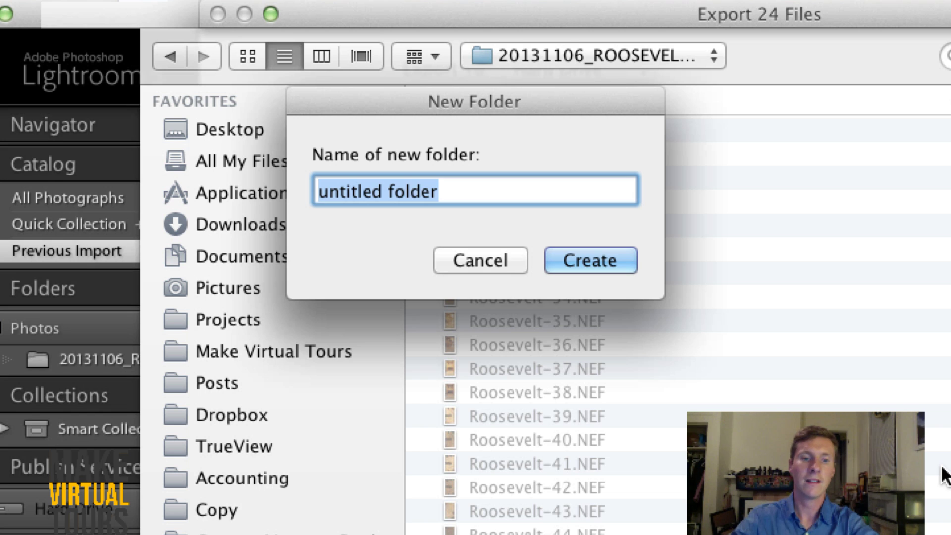
{"action": "type", "text": "ROOMS"}
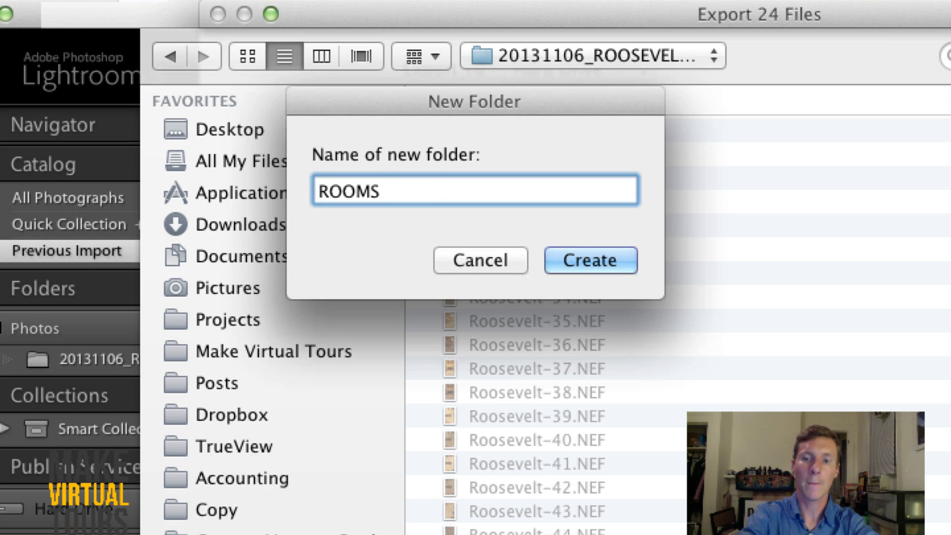
{"action": "key", "text": "Return"}
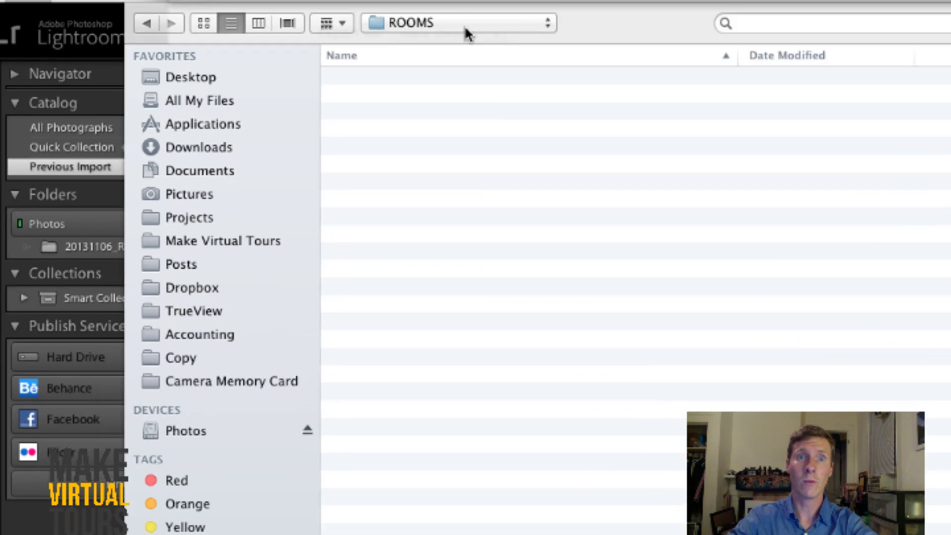
{"action": "left_click", "coordinate": [604, 56]}
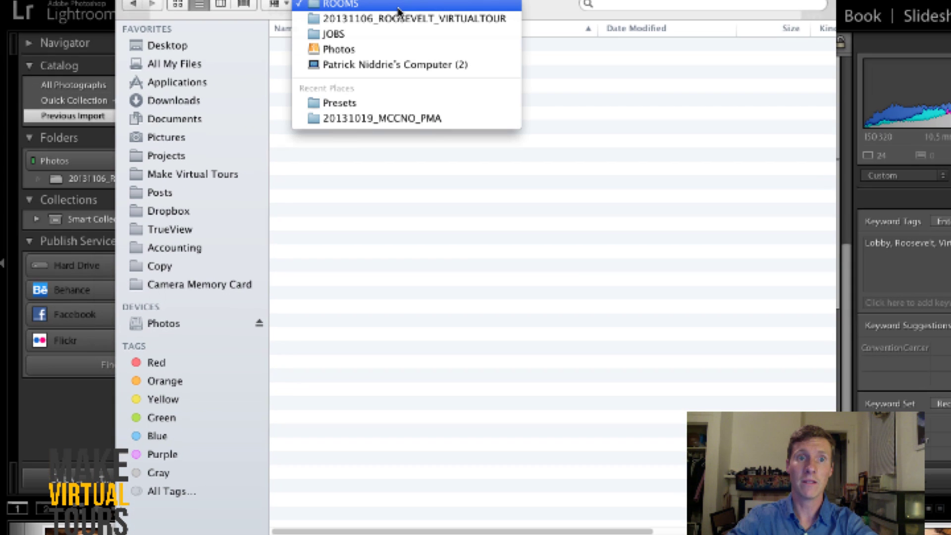
{"action": "left_click", "coordinate": [454, 5]}
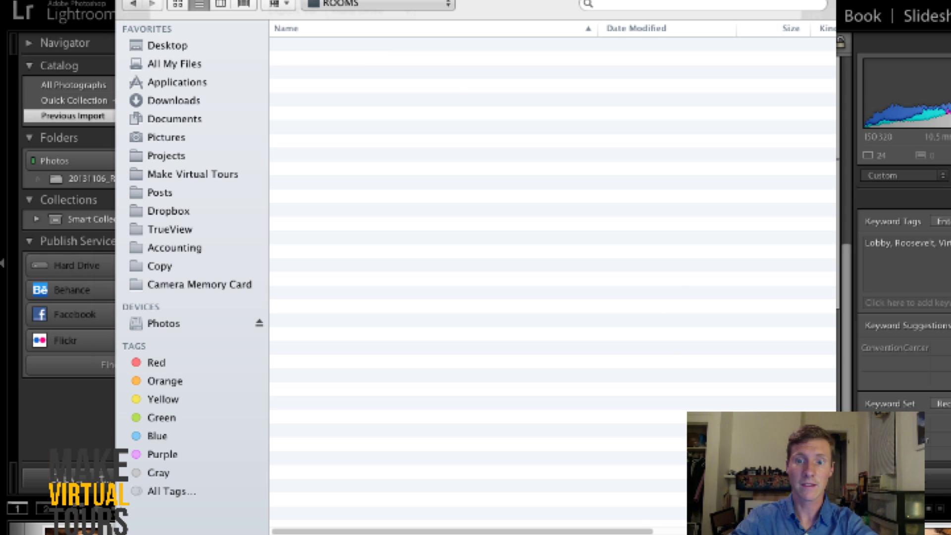
{"action": "key", "text": "Return"}
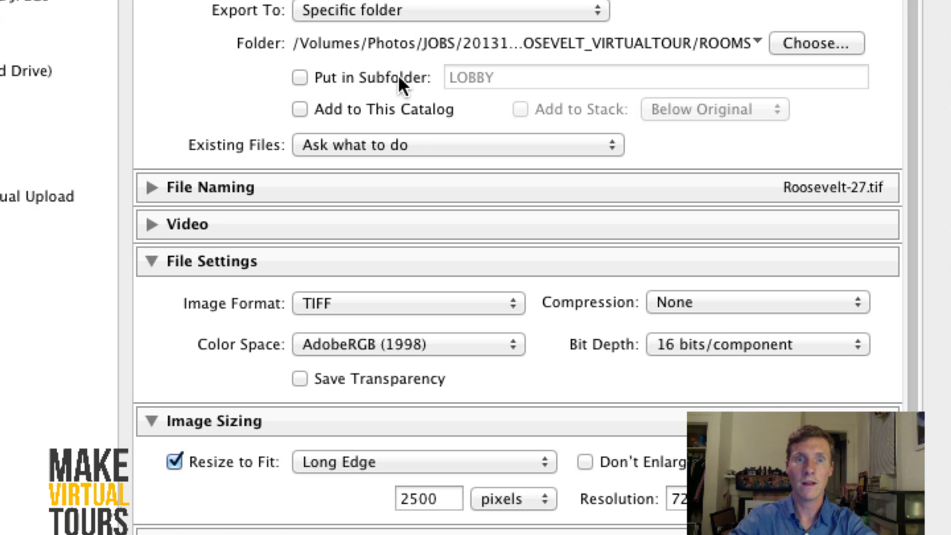
- Put the exported files in a subfolder named LOBBY
{"action": "left_click", "coordinate": [399, 75]}
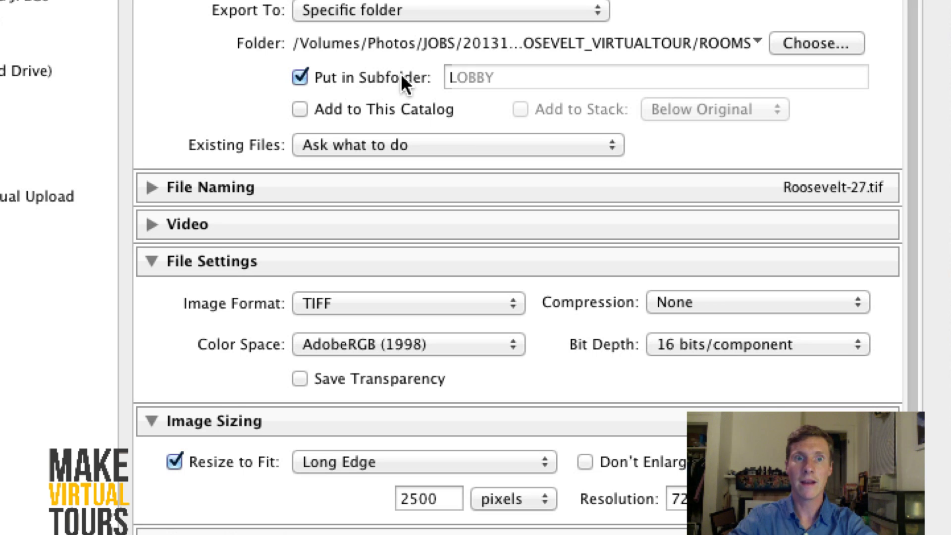
{"action": "left_click", "coordinate": [514, 80]}
{"action": "left_click", "coordinate": [508, 78]}
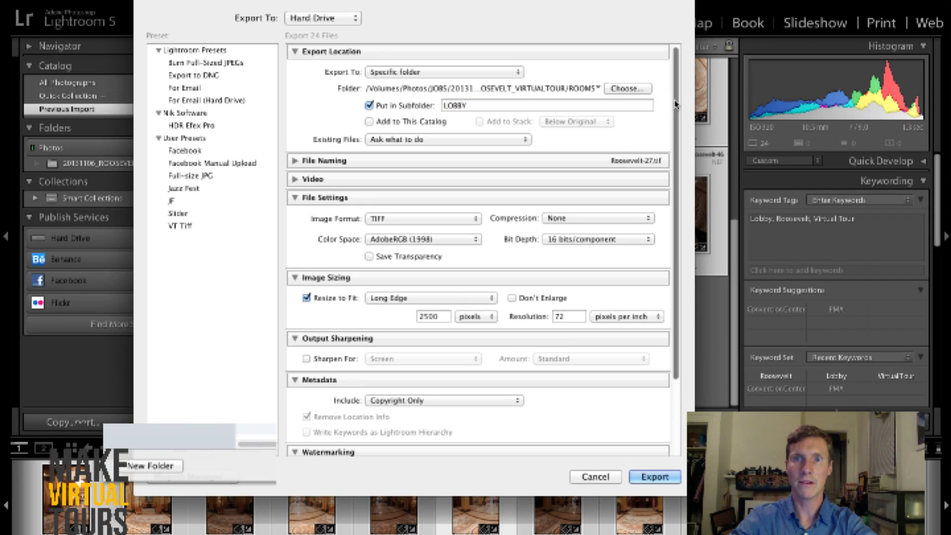
- Set Metadata Include to All Metadata
{"action": "scroll", "coordinate": [683, 119], "scroll_direction": "down", "scroll_amount": 2}
{"action": "scroll", "coordinate": [686, 126], "scroll_direction": "down", "scroll_amount": 3}
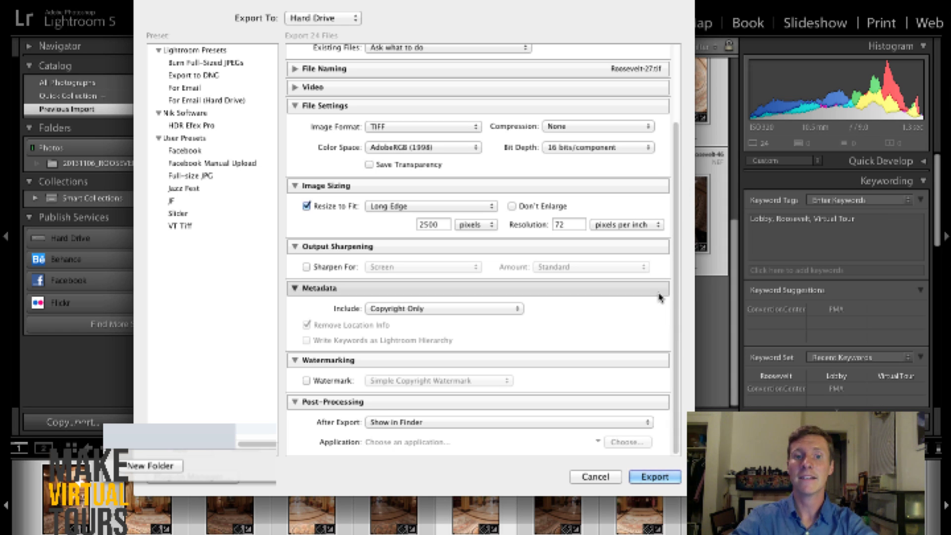
{"action": "scroll", "coordinate": [674, 322], "scroll_direction": "up", "scroll_amount": 1}
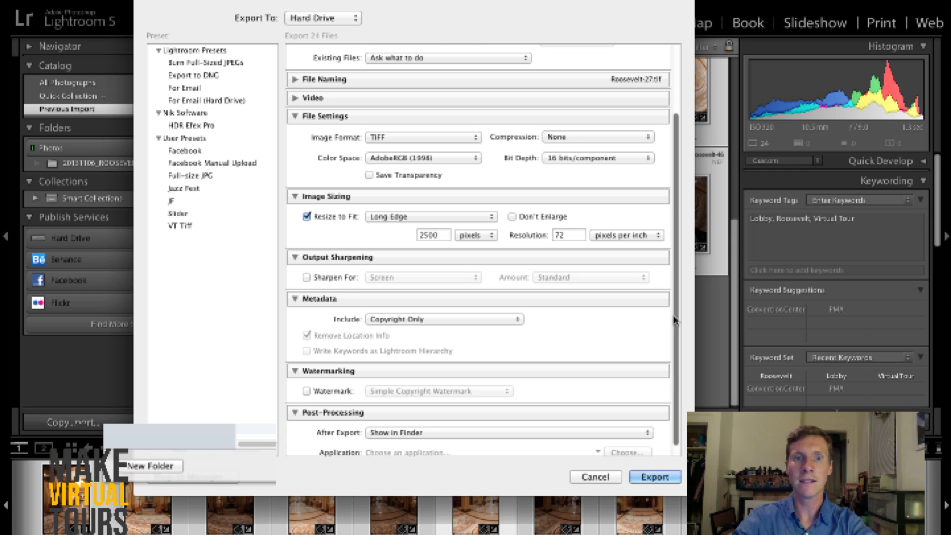
{"action": "scroll", "coordinate": [674, 327], "scroll_direction": "down", "scroll_amount": 1}
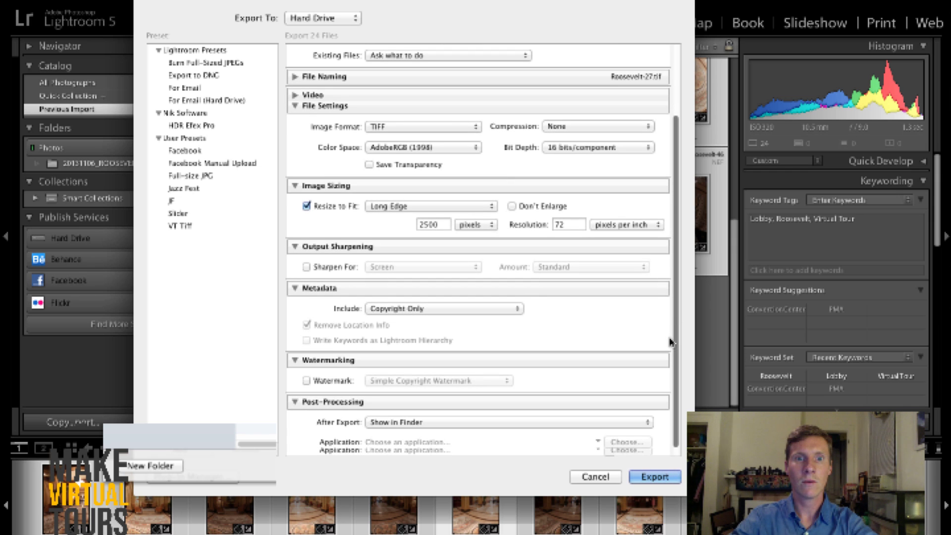
{"action": "left_click", "coordinate": [470, 309]}
{"action": "left_click", "coordinate": [475, 340]}
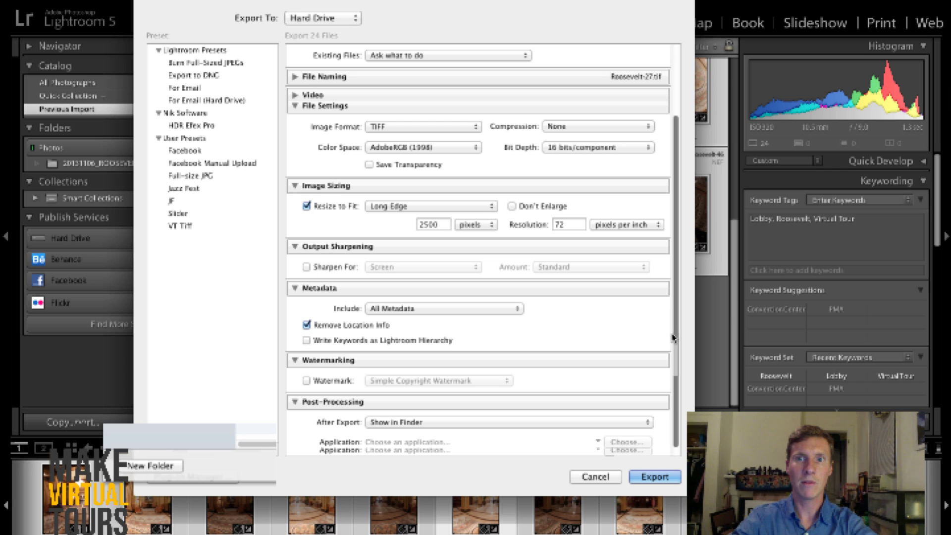
- Start exporting the 24 photos as 16-bit TIFFs
{"action": "scroll", "coordinate": [672, 277], "scroll_direction": "up", "scroll_amount": 3}
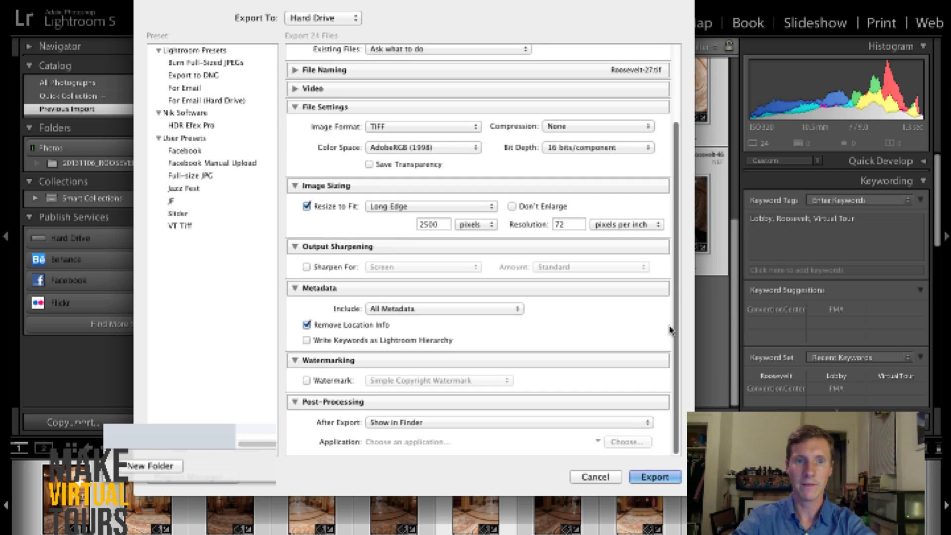
{"action": "scroll", "coordinate": [670, 339], "scroll_direction": "down", "scroll_amount": 3}
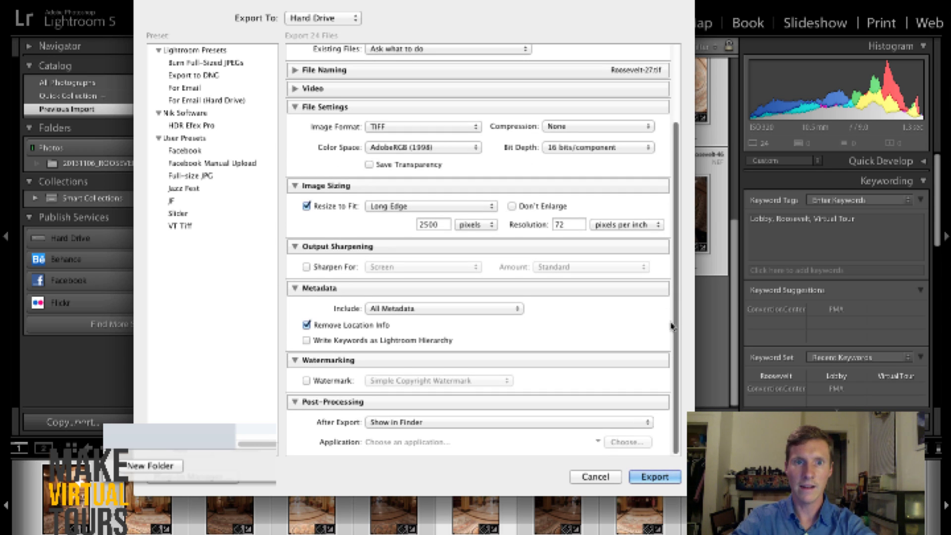
{"action": "scroll", "coordinate": [674, 278], "scroll_direction": "up", "scroll_amount": 1}
{"action": "scroll", "coordinate": [679, 237], "scroll_direction": "up", "scroll_amount": 5}
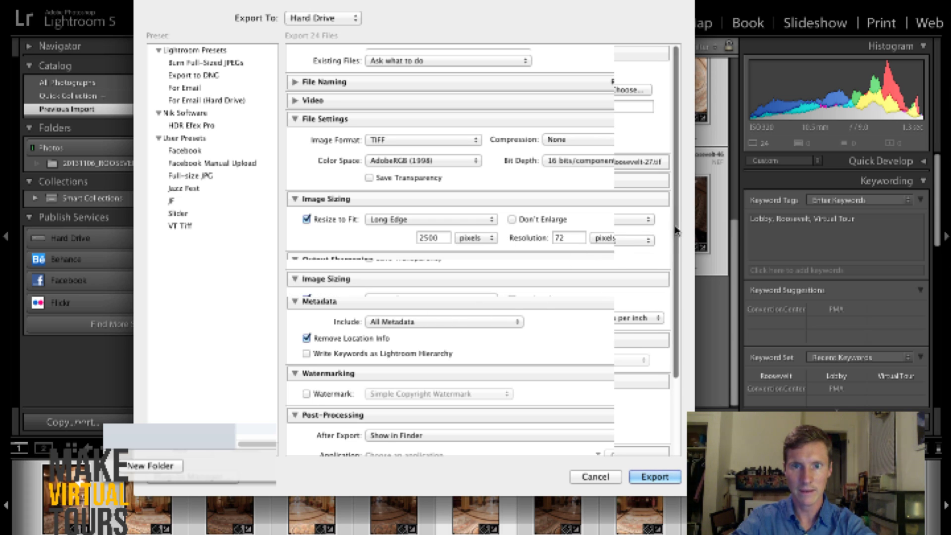
{"action": "left_click_drag", "start_coordinate": [678, 231], "coordinate": [657, 437]}
{"action": "left_click", "coordinate": [654, 477]}
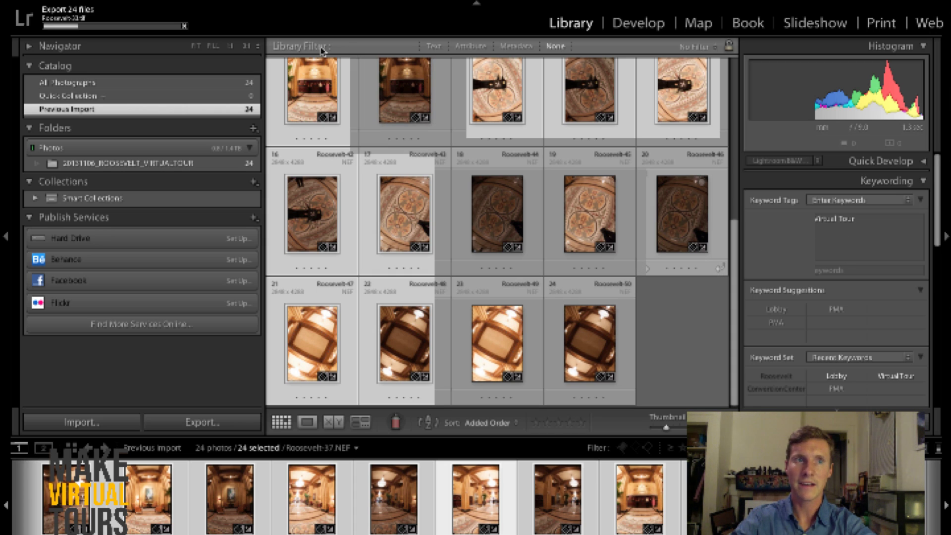
{"action": "left_click", "coordinate": [108, 2]}
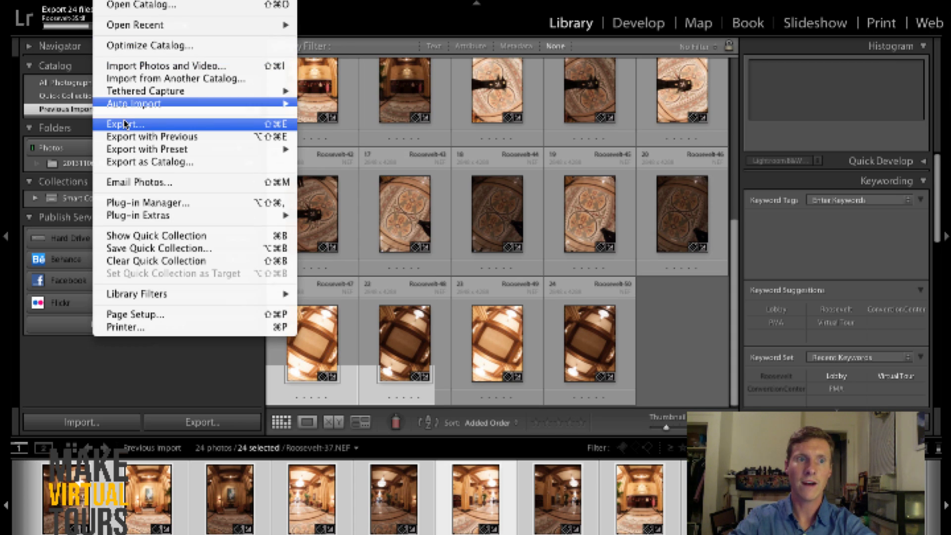
{"action": "left_click", "coordinate": [432, 176]}
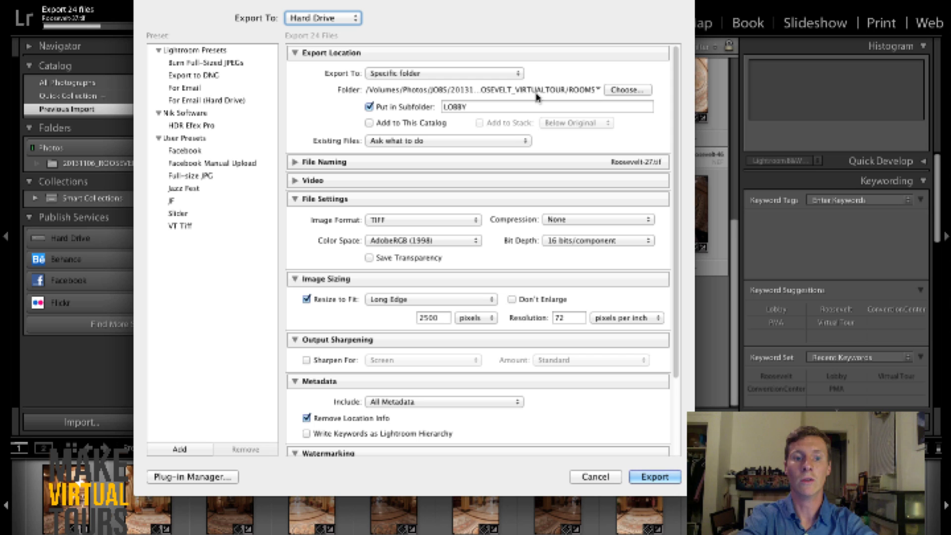
{"action": "double_click", "coordinate": [455, 107]}
{"action": "type", "text": "BEDROOM"}
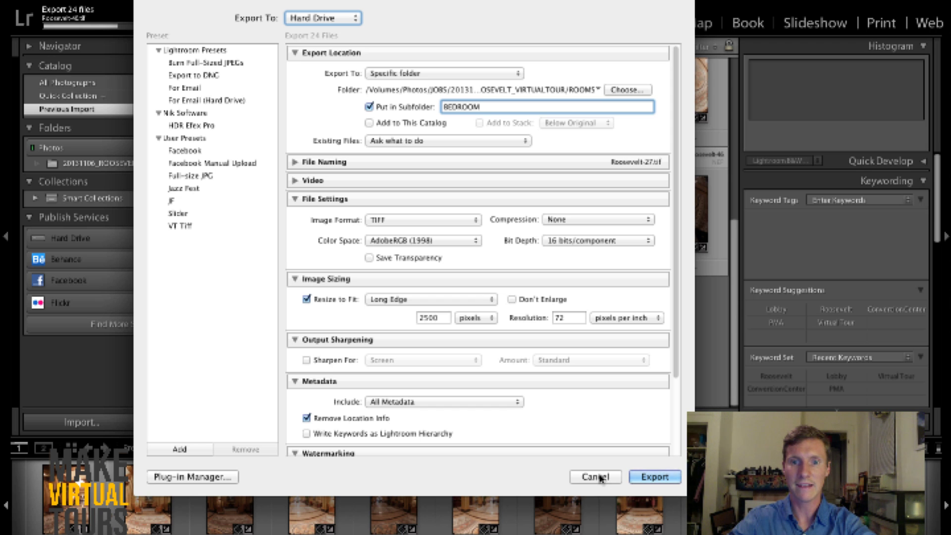
{"action": "left_click", "coordinate": [599, 476]}
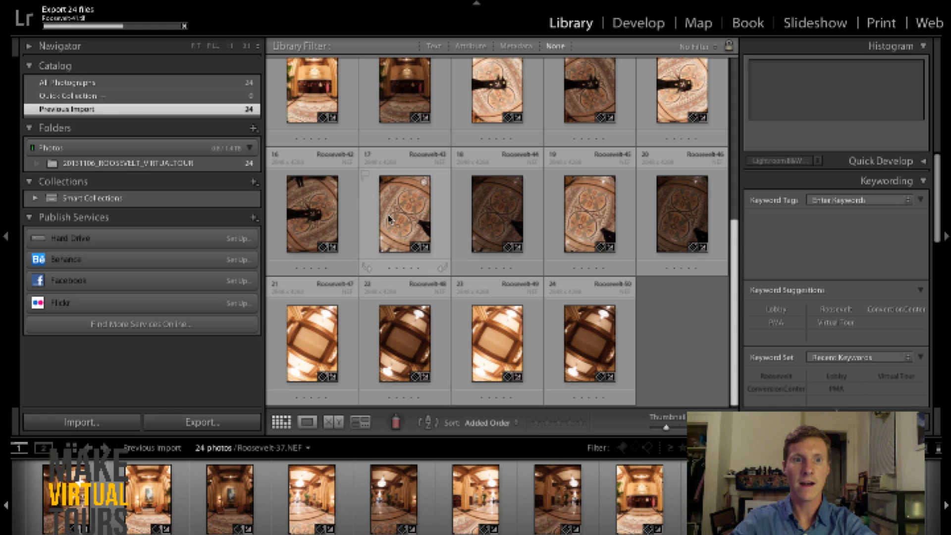
- Switch to Finder and open the ROOMS folder containing the exported LOBBY TIFFs
{"action": "key", "text": "super+Tab"}
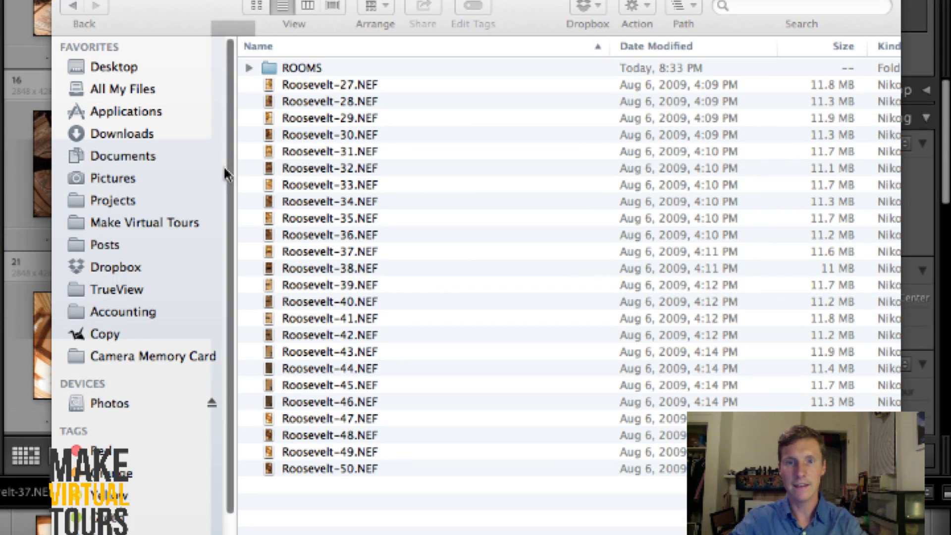
{"action": "double_click", "coordinate": [296, 67]}
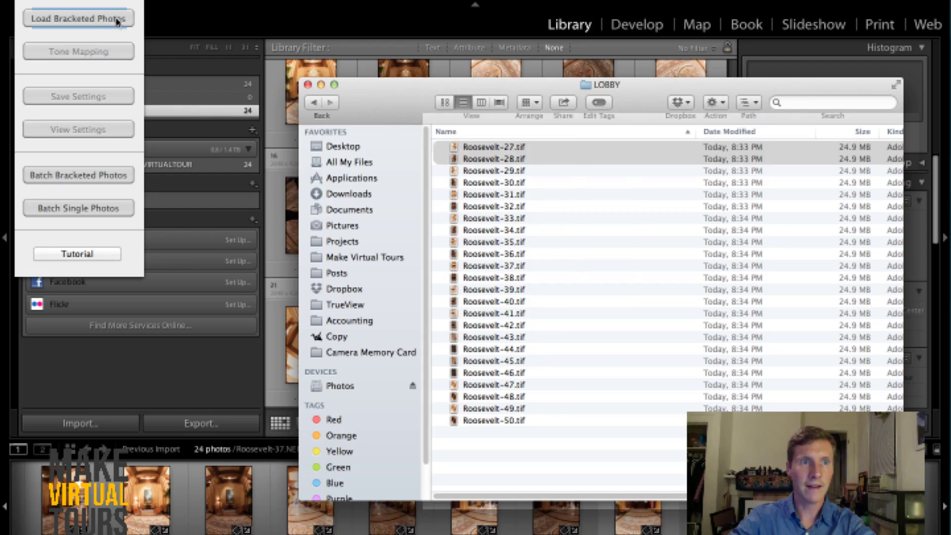
- Drag Roosevelt-27.tif and Roosevelt-28.tif from Finder into the Load Bracketed Photos list
{"action": "left_click", "coordinate": [119, 17]}
{"action": "left_click_drag", "start_coordinate": [410, 85], "coordinate": [161, 83]}
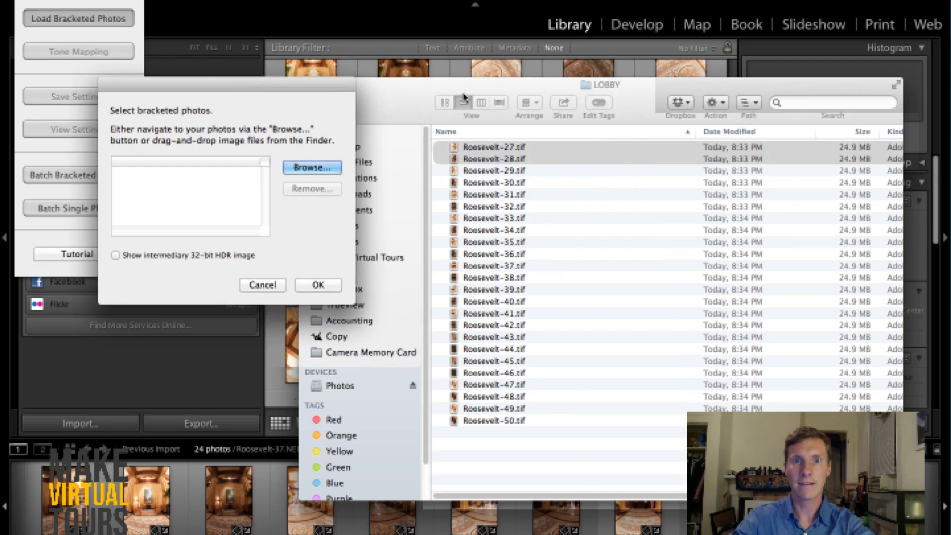
{"action": "left_click_drag", "start_coordinate": [437, 91], "coordinate": [501, 98]}
{"action": "left_click_drag", "start_coordinate": [641, 132], "coordinate": [225, 198]}
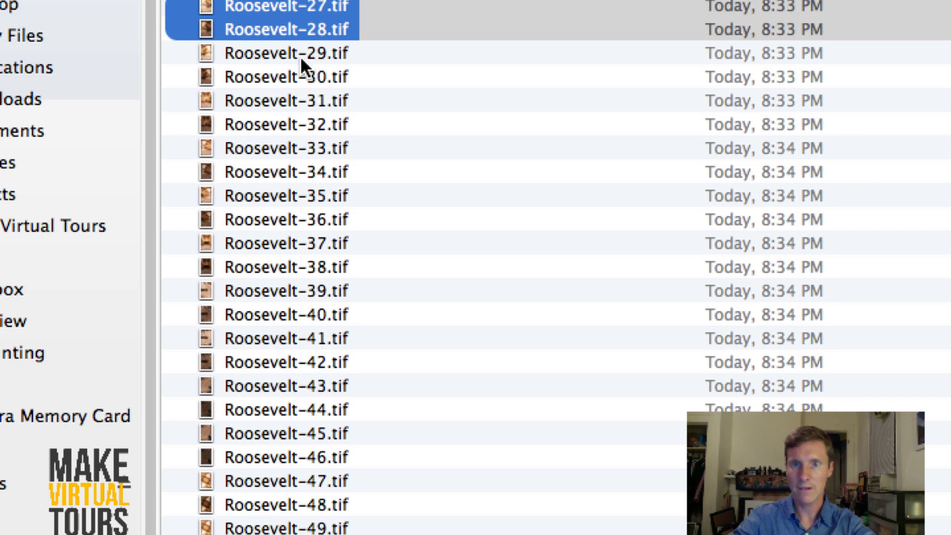
{"action": "left_click", "coordinate": [277, 31]}
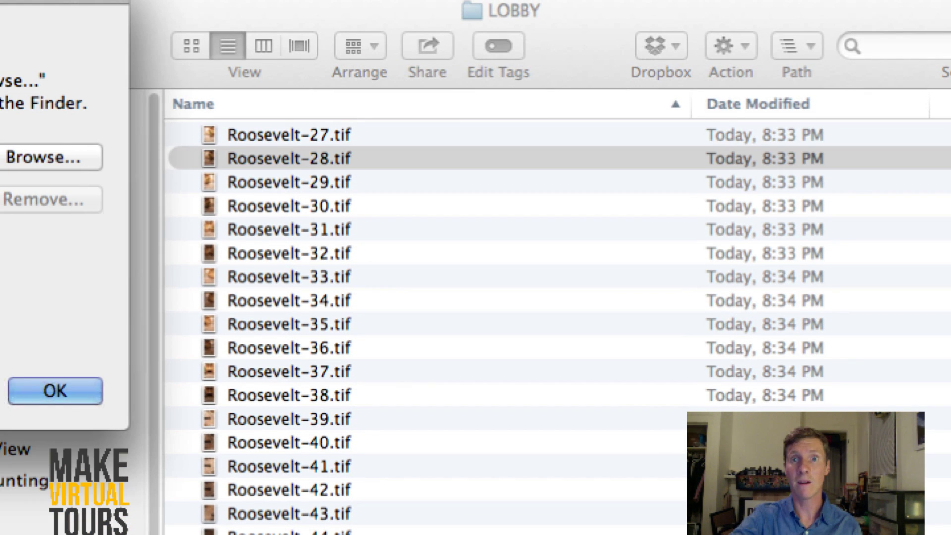
{"action": "left_click_drag", "start_coordinate": [83, 19], "coordinate": [86, 14]}
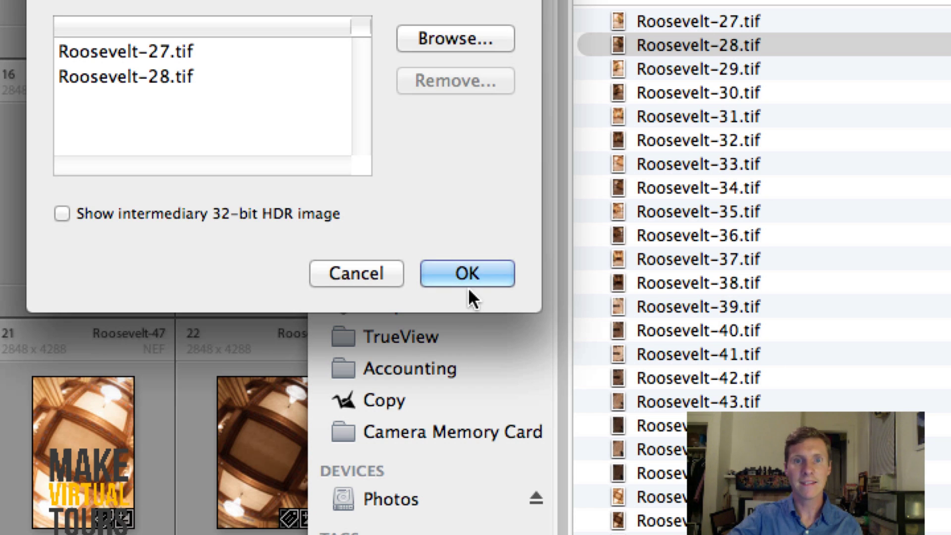
- Confirm the pair and keep feature-matching alignment with High automatic ghost reduction
{"action": "left_click", "coordinate": [479, 271]}
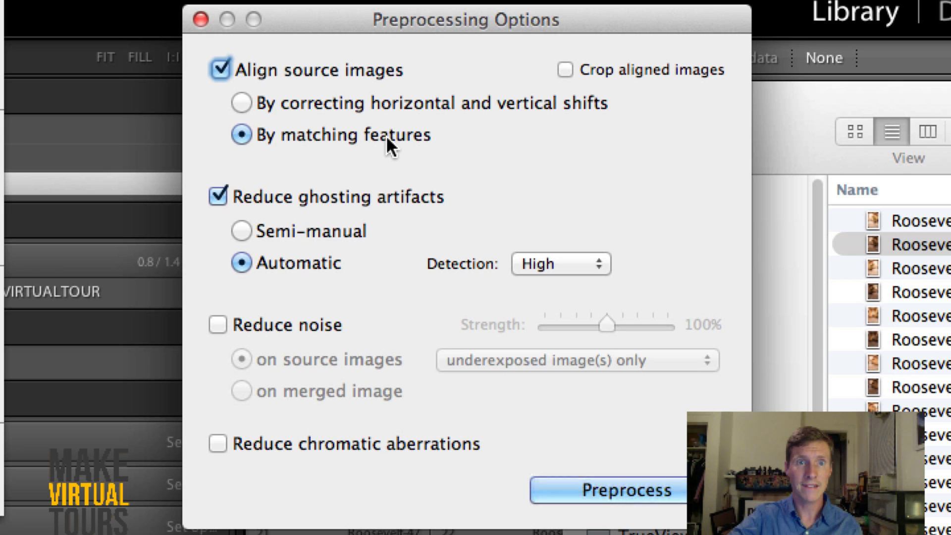
{"action": "mouse_move", "coordinate": [409, 109]}
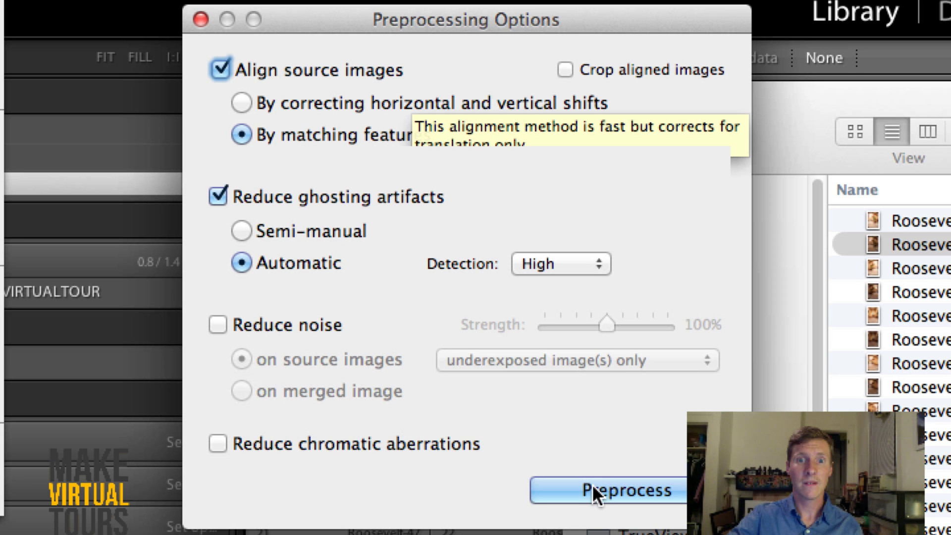
- Generate the HDR and preview the Enhancer – Painterly preset
{"action": "left_click", "coordinate": [607, 491]}
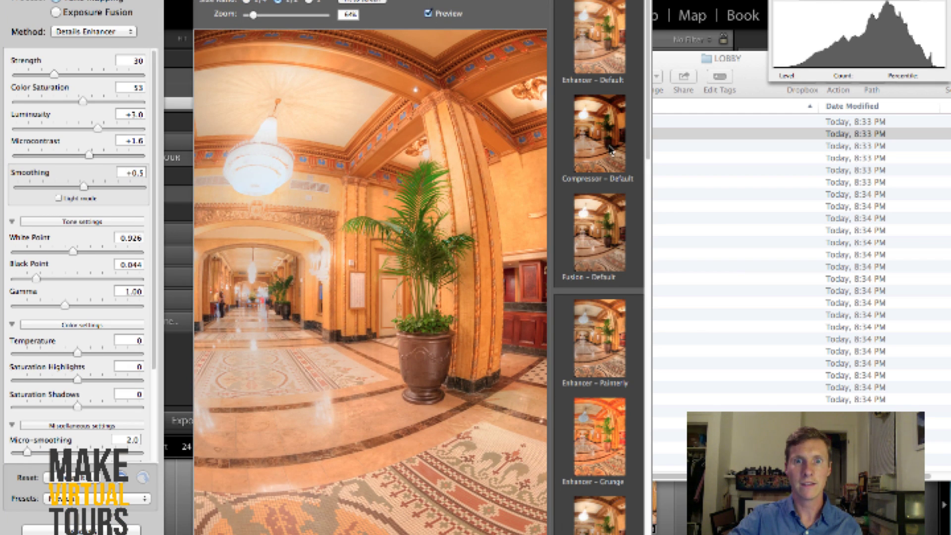
{"action": "scroll", "coordinate": [634, 147], "scroll_direction": "down", "scroll_amount": 5}
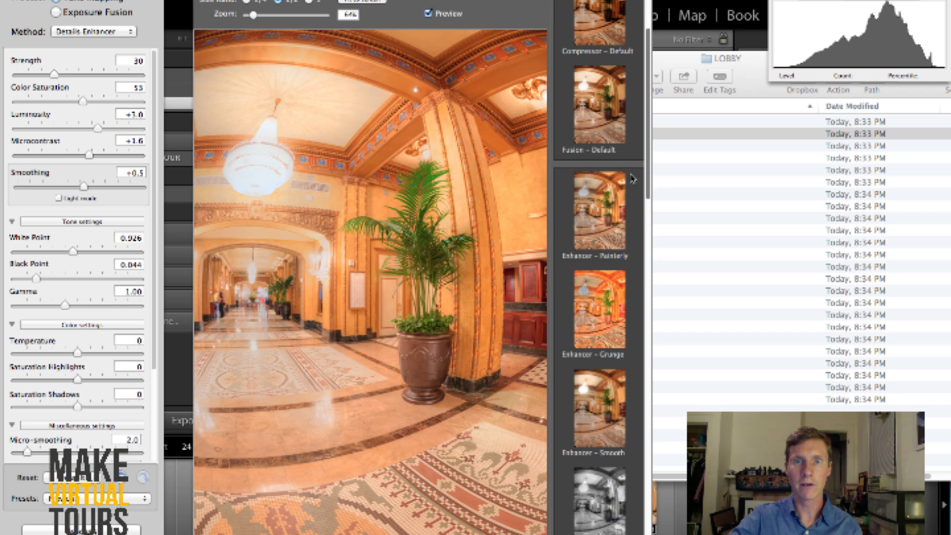
{"action": "left_click", "coordinate": [640, 226]}
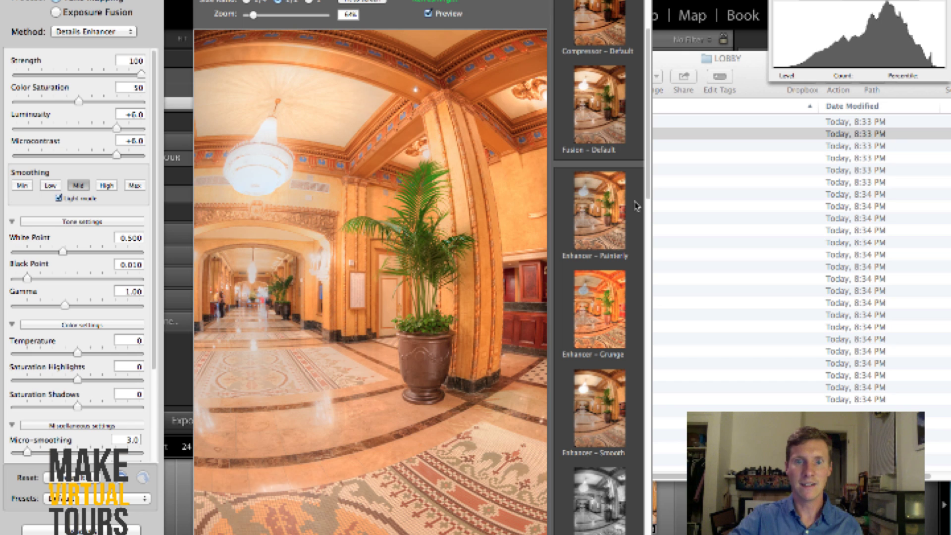
{"action": "left_click_drag", "start_coordinate": [646, 155], "coordinate": [644, 249]}
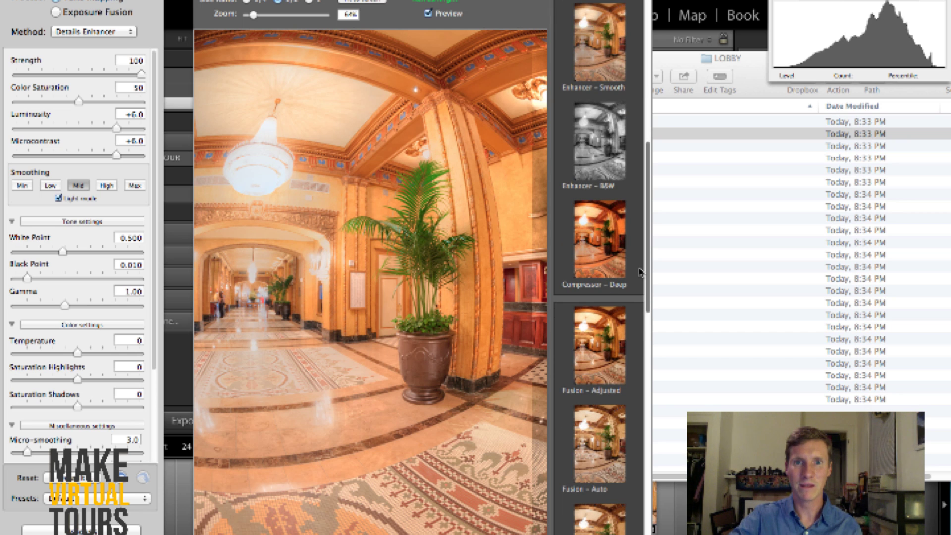
- Preview Fusion - Auto, then settle on the Fusion - Intensive look
{"action": "scroll", "coordinate": [640, 278], "scroll_direction": "down", "scroll_amount": 5}
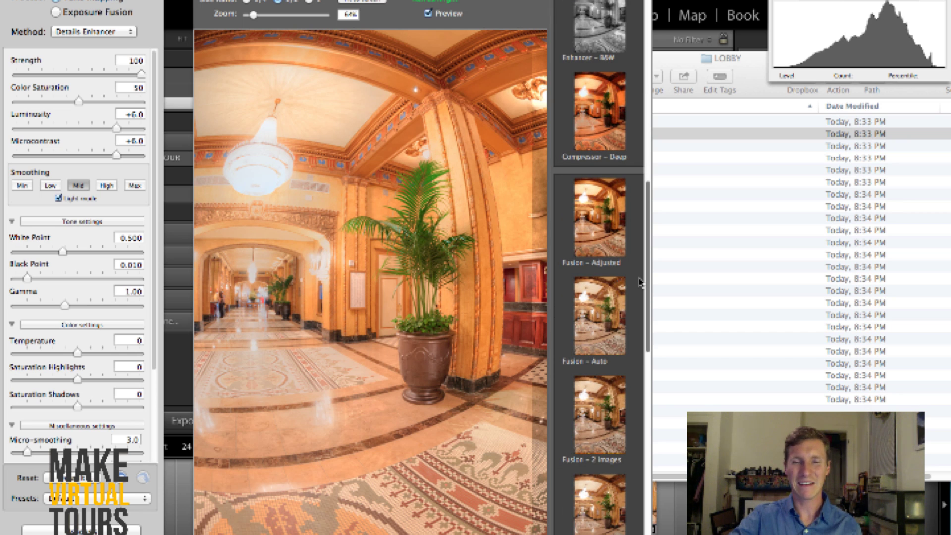
{"action": "scroll", "coordinate": [640, 281], "scroll_direction": "down", "scroll_amount": 1}
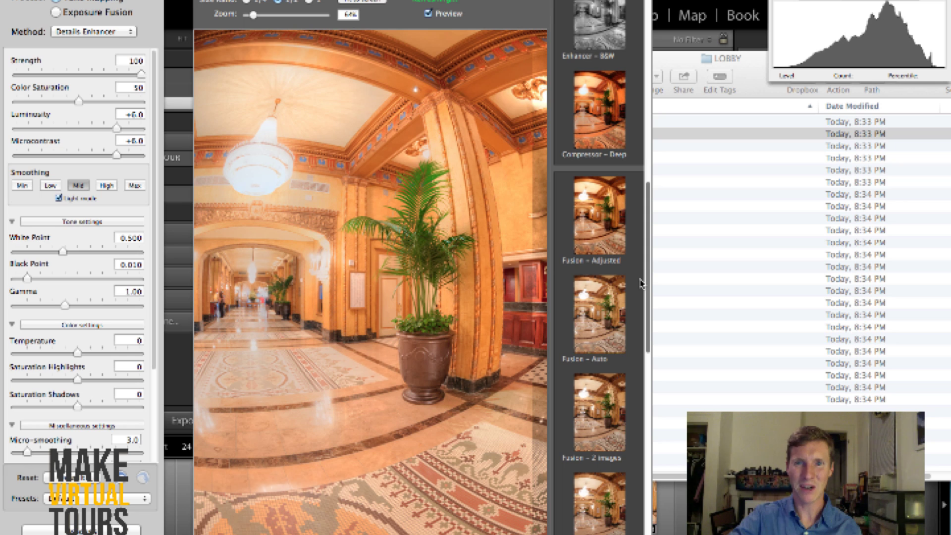
{"action": "scroll", "coordinate": [641, 285], "scroll_direction": "down", "scroll_amount": 1}
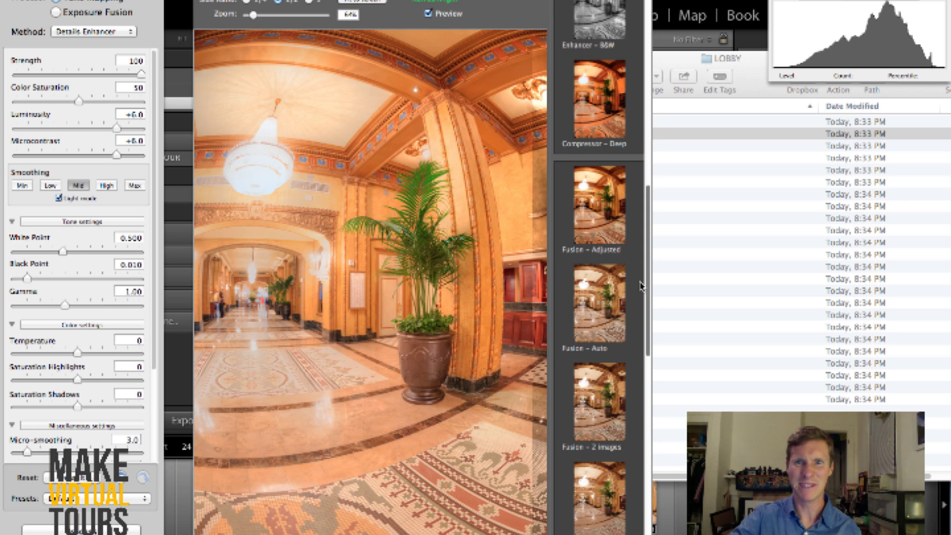
{"action": "scroll", "coordinate": [641, 286], "scroll_direction": "down", "scroll_amount": 1}
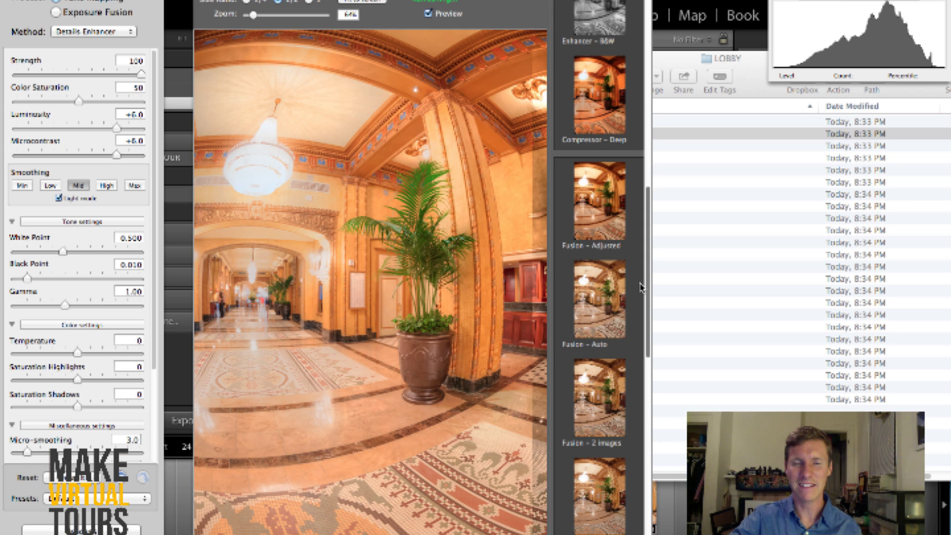
{"action": "scroll", "coordinate": [641, 286], "scroll_direction": "down", "scroll_amount": 1}
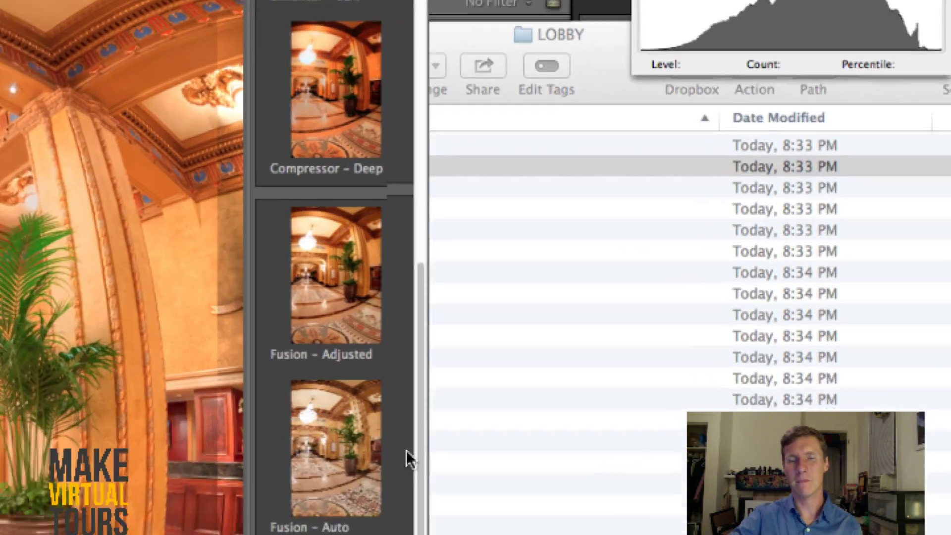
{"action": "left_click", "coordinate": [610, 295]}
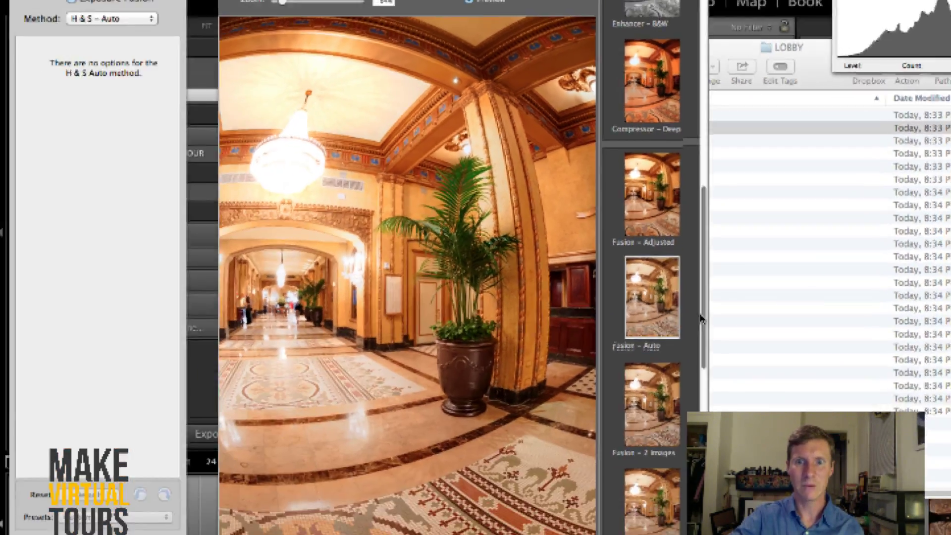
{"action": "scroll", "coordinate": [543, 400], "scroll_direction": "down", "scroll_amount": 3}
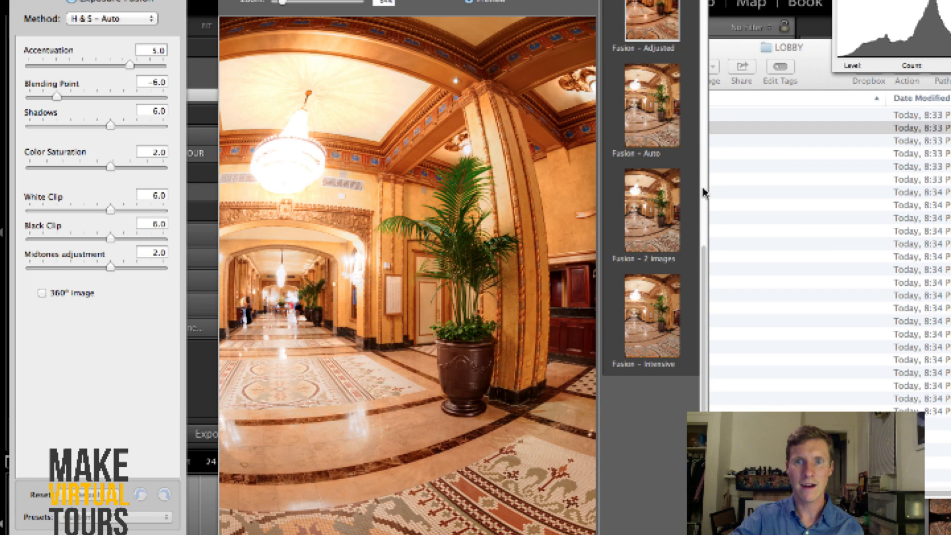
{"action": "scroll", "coordinate": [698, 208], "scroll_direction": "up", "scroll_amount": 5}
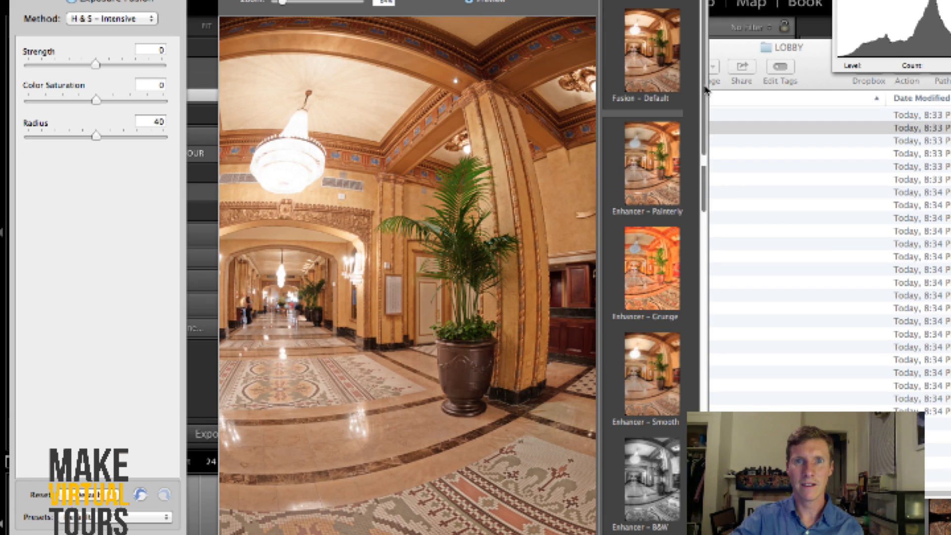
- Apply Enhancer - Default; set Luminosity +0.8, White Point 0.305, Gamma 1.04, Temperature +0.3
{"action": "left_click", "coordinate": [674, 229]}
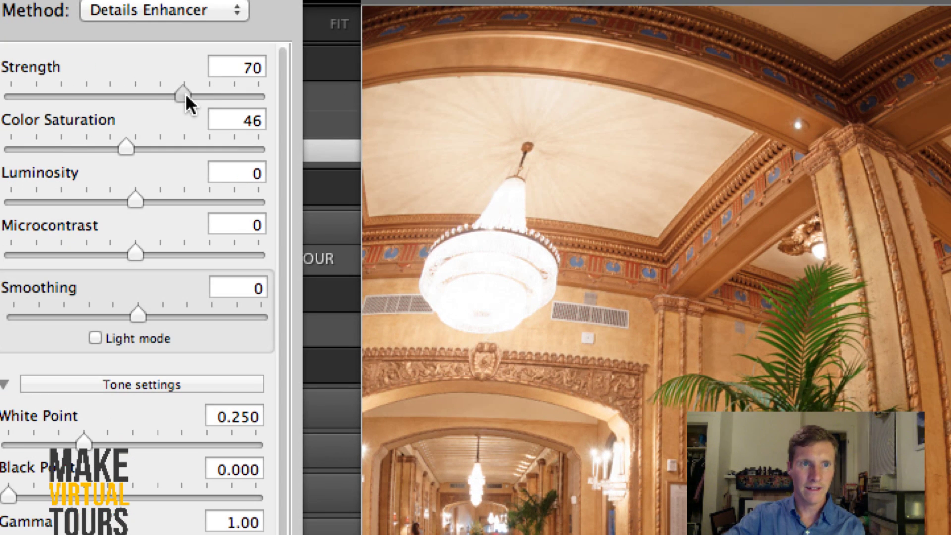
{"action": "left_click_drag", "start_coordinate": [185, 93], "coordinate": [119, 94]}
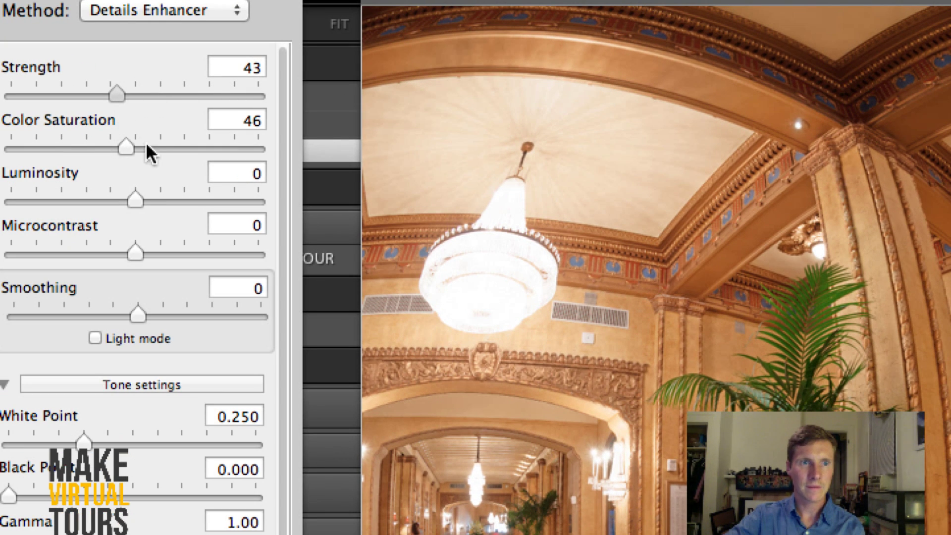
{"action": "left_click_drag", "start_coordinate": [136, 254], "coordinate": [99, 253]}
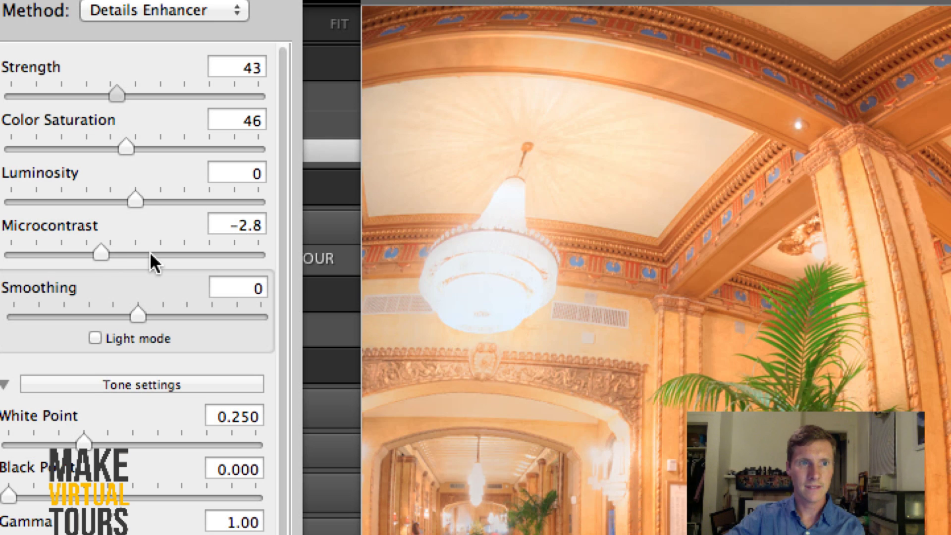
{"action": "left_click", "coordinate": [168, 252]}
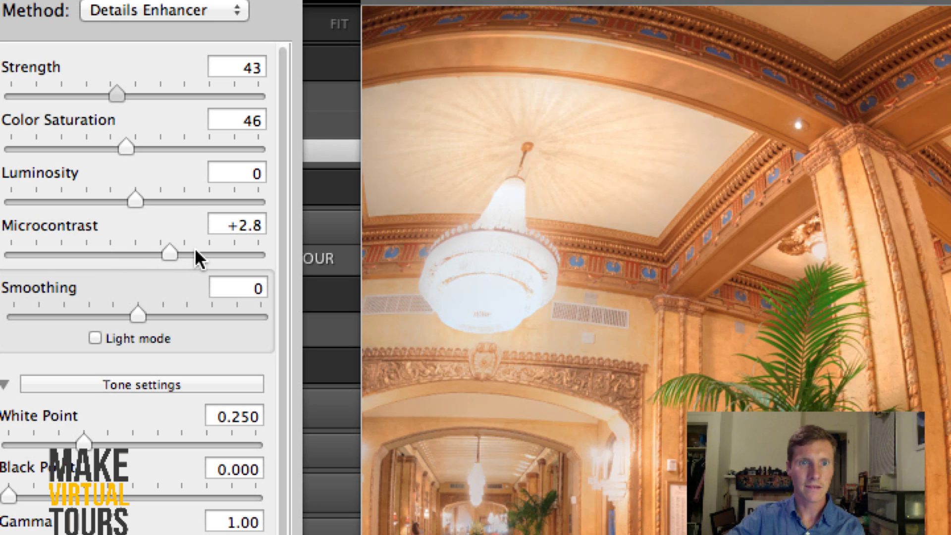
{"action": "left_click", "coordinate": [141, 201]}
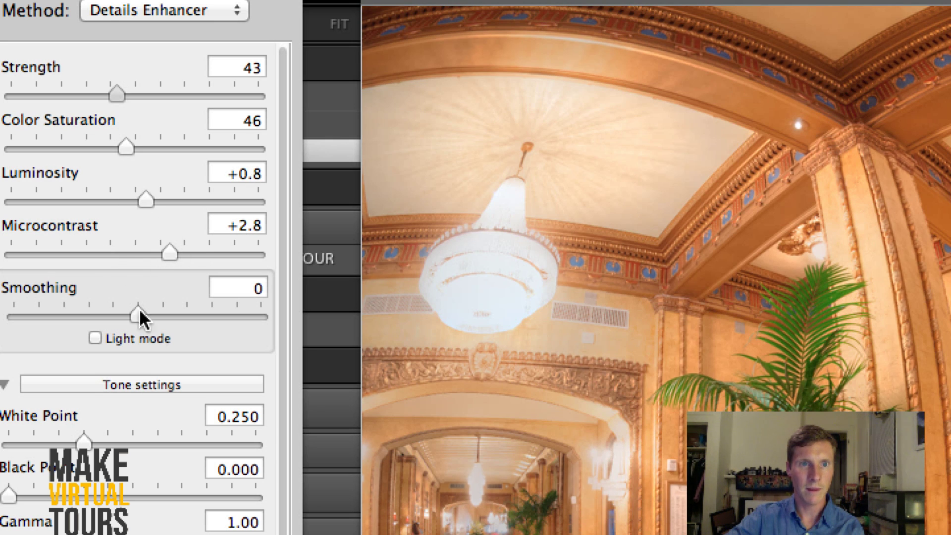
{"action": "left_click", "coordinate": [87, 444]}
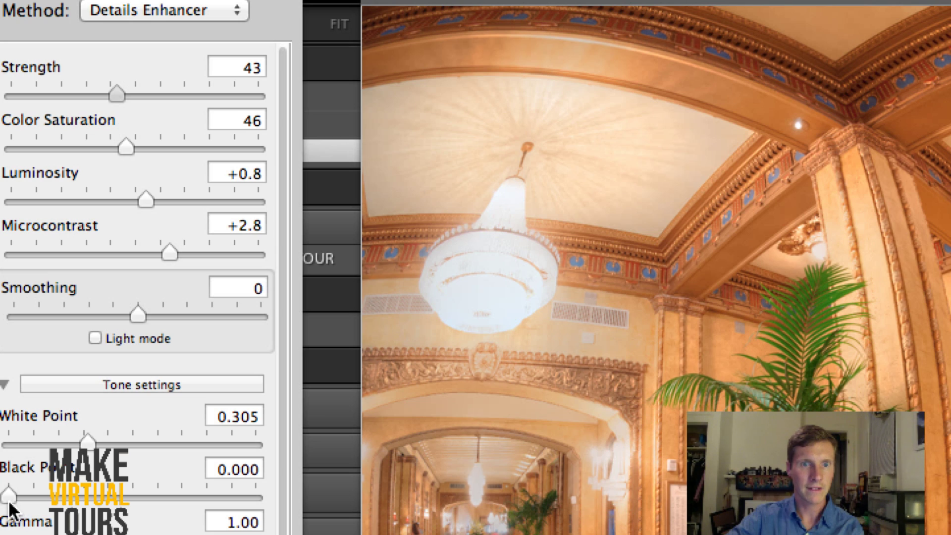
{"action": "left_click_drag", "start_coordinate": [9, 495], "coordinate": [27, 496]}
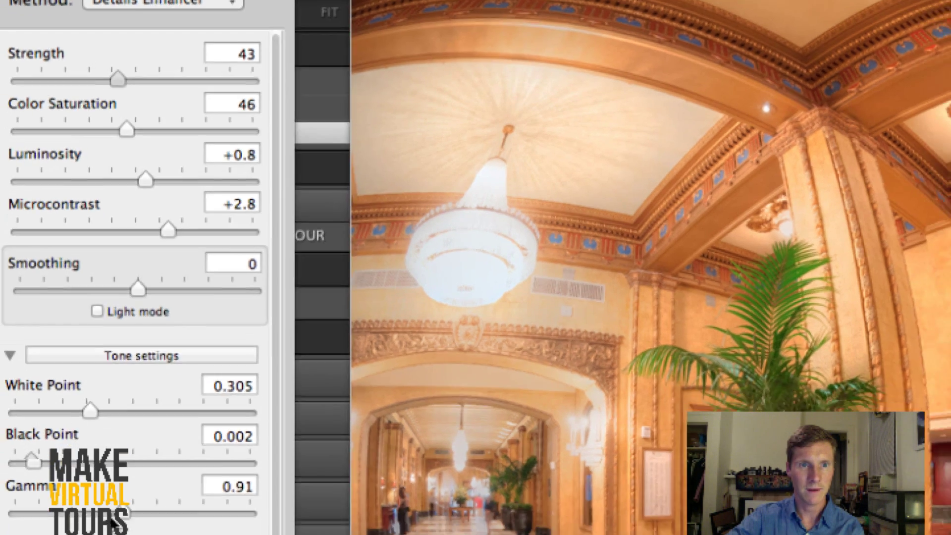
{"action": "left_click_drag", "start_coordinate": [115, 355], "coordinate": [122, 341]}
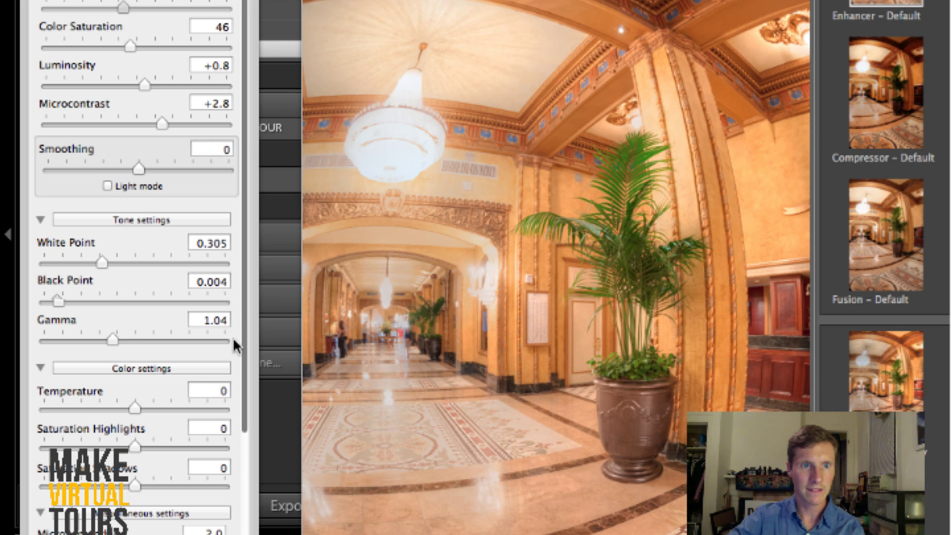
{"action": "scroll", "coordinate": [144, 321], "scroll_direction": "down", "scroll_amount": 3}
{"action": "left_click_drag", "start_coordinate": [144, 321], "coordinate": [137, 319]}
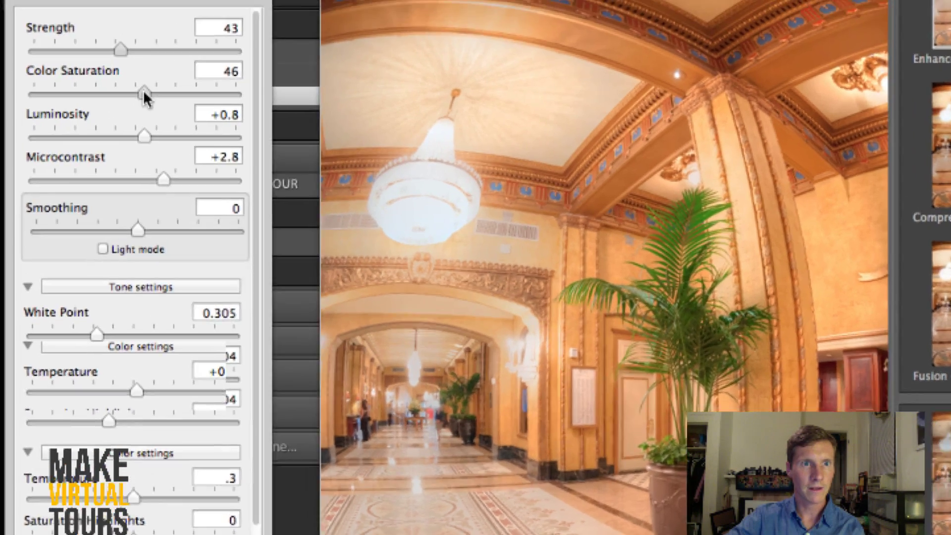
- Set Saturation 52, Strength 36, Microcontrast +5.2, Micro-smoothing 4.2, Highlights Smoothness 0
{"action": "left_click_drag", "start_coordinate": [140, 46], "coordinate": [146, 42]}
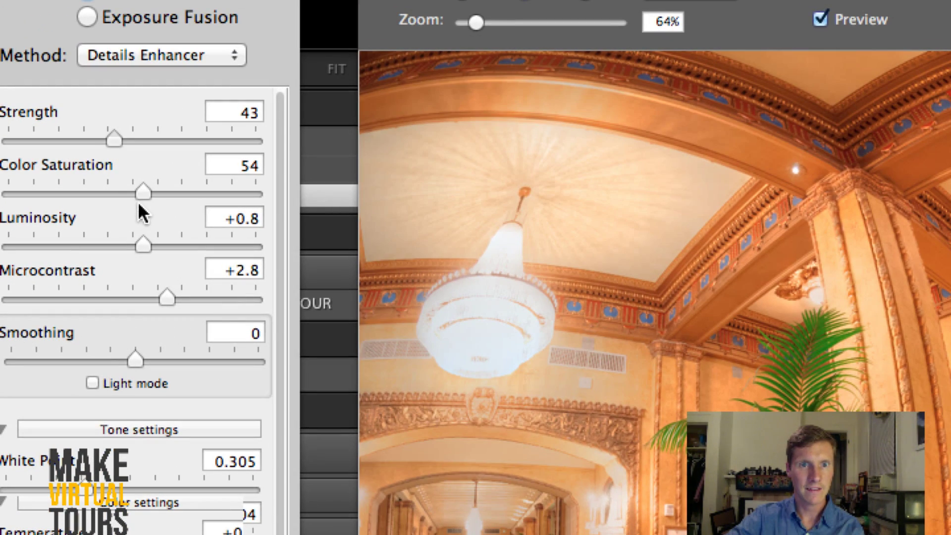
{"action": "left_click_drag", "start_coordinate": [145, 188], "coordinate": [140, 191]}
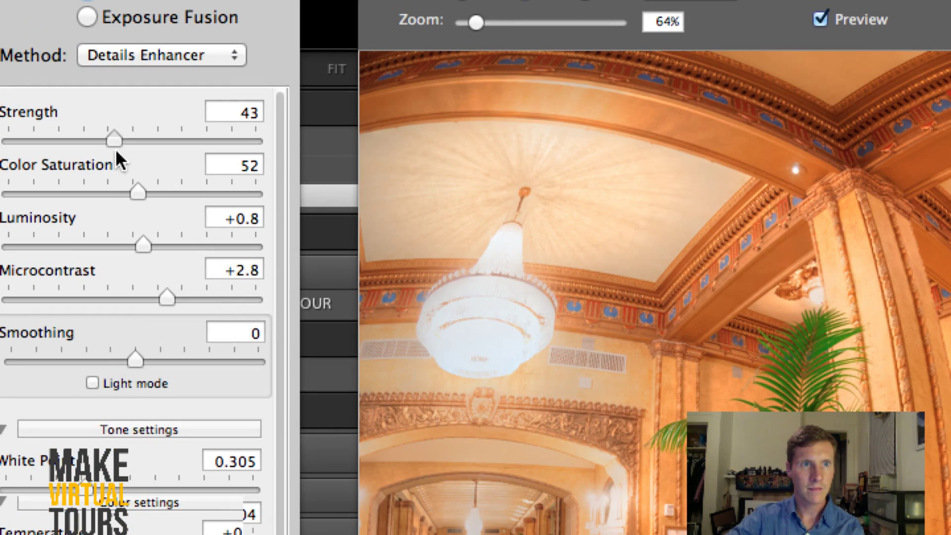
{"action": "left_click", "coordinate": [76, 141]}
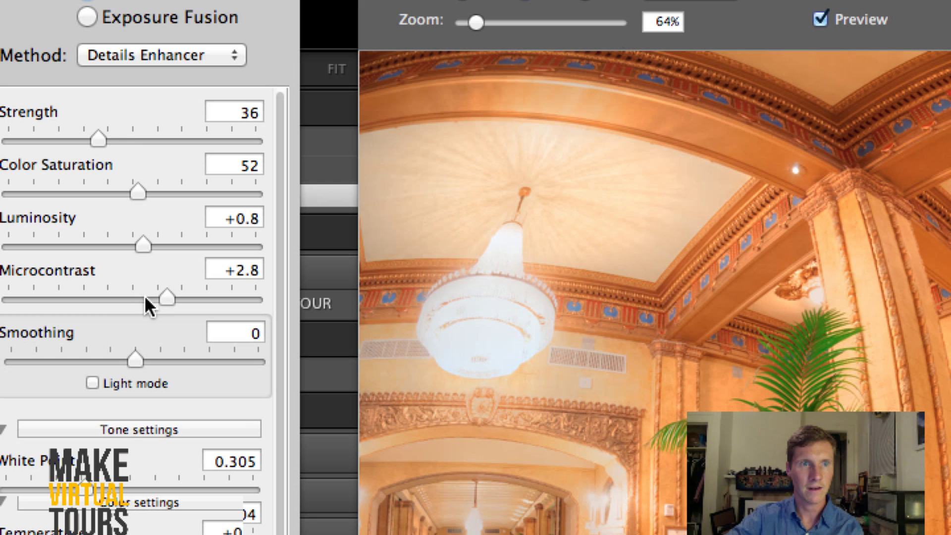
{"action": "left_click", "coordinate": [197, 299]}
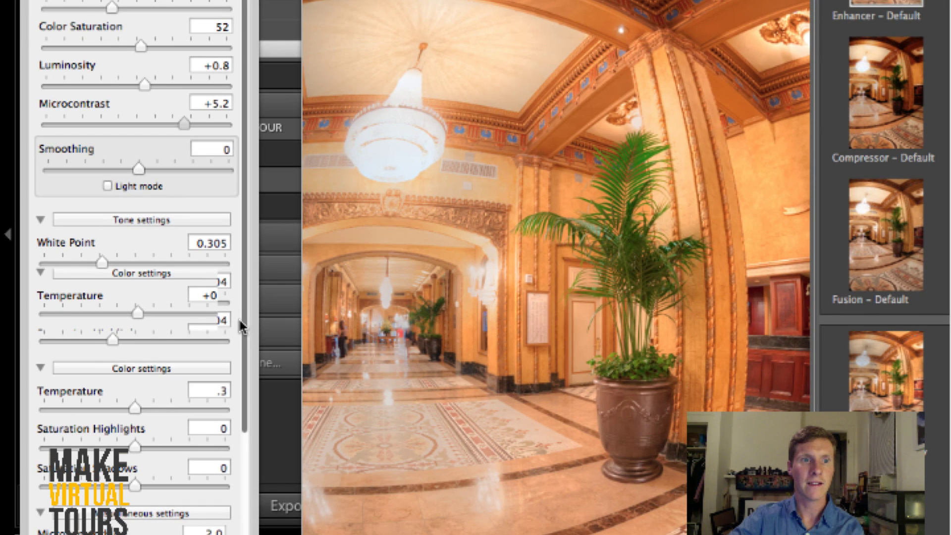
{"action": "scroll", "coordinate": [237, 317], "scroll_direction": "down", "scroll_amount": 5}
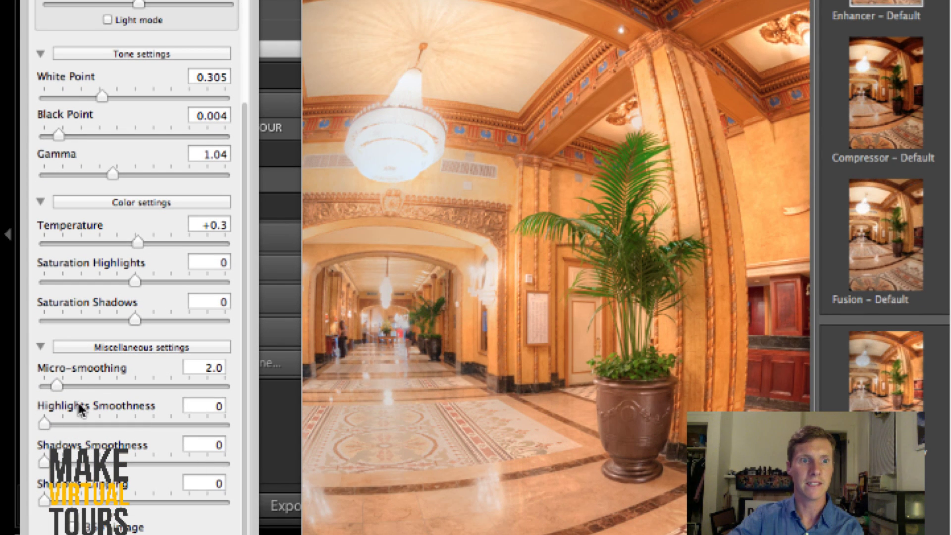
{"action": "left_click", "coordinate": [70, 386]}
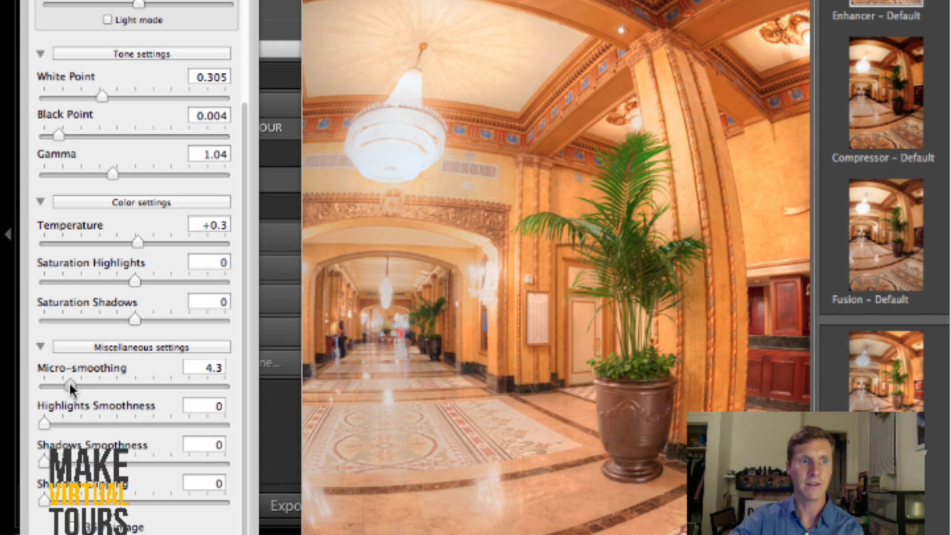
{"action": "left_click", "coordinate": [76, 424]}
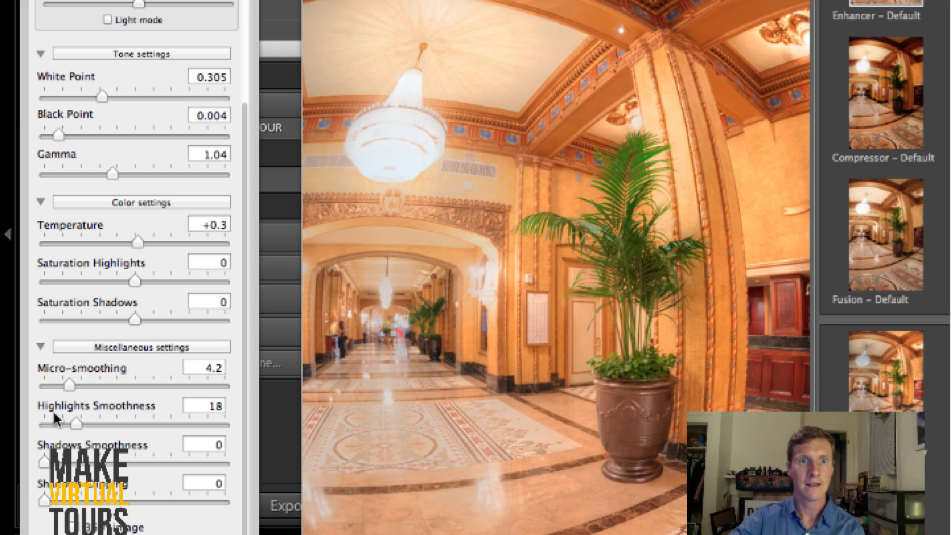
{"action": "left_click_drag", "start_coordinate": [58, 421], "coordinate": [44, 424]}
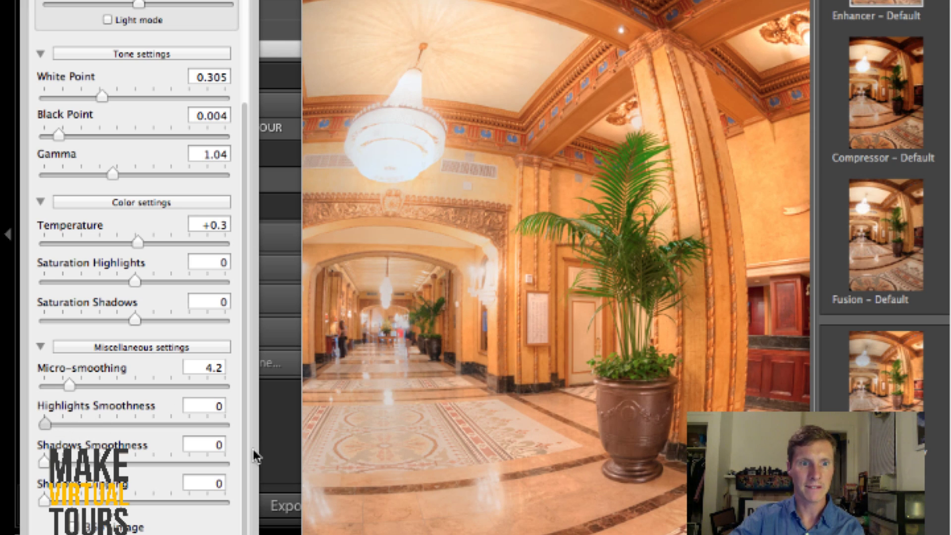
{"action": "scroll", "coordinate": [251, 463], "scroll_direction": "up", "scroll_amount": 3}
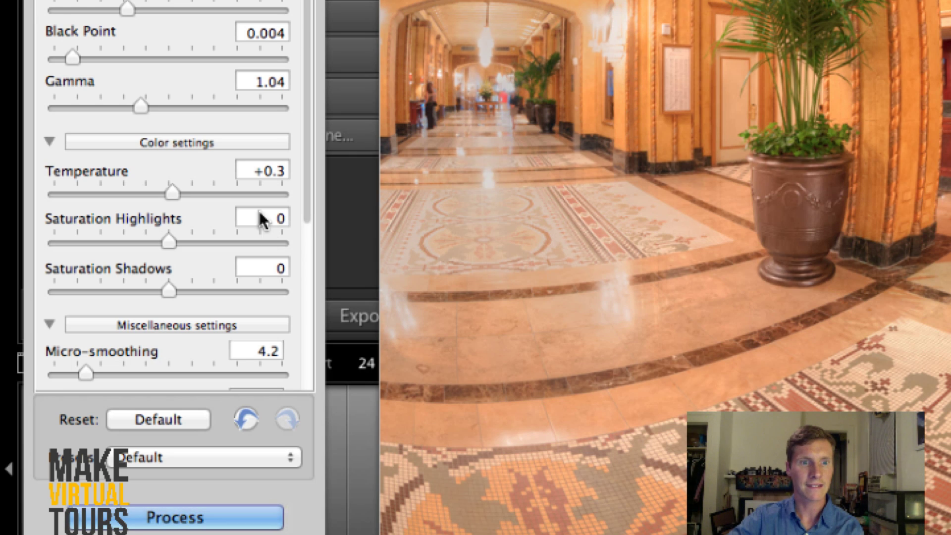
- Save the current settings as a new preset file named Roosevelt_Lobby3.xmp
{"action": "left_click", "coordinate": [217, 456]}
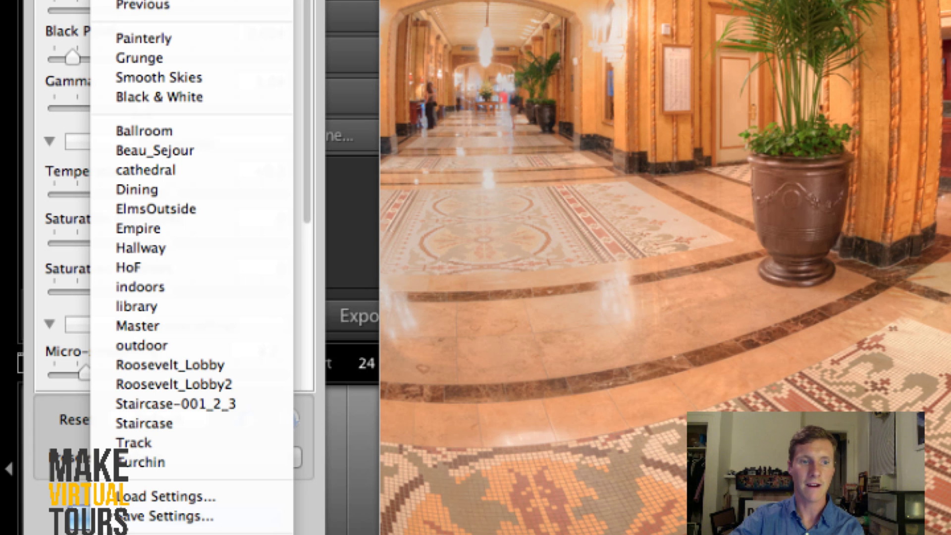
{"action": "left_click", "coordinate": [188, 516]}
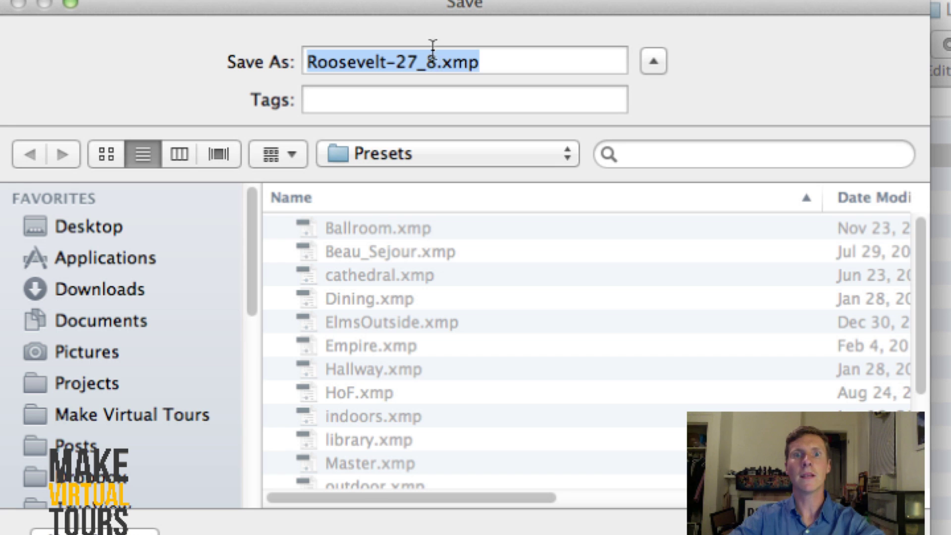
{"action": "left_click", "coordinate": [436, 60]}
{"action": "left_click_drag", "start_coordinate": [436, 61], "coordinate": [391, 53]}
{"action": "key", "text": "BackSpace"}
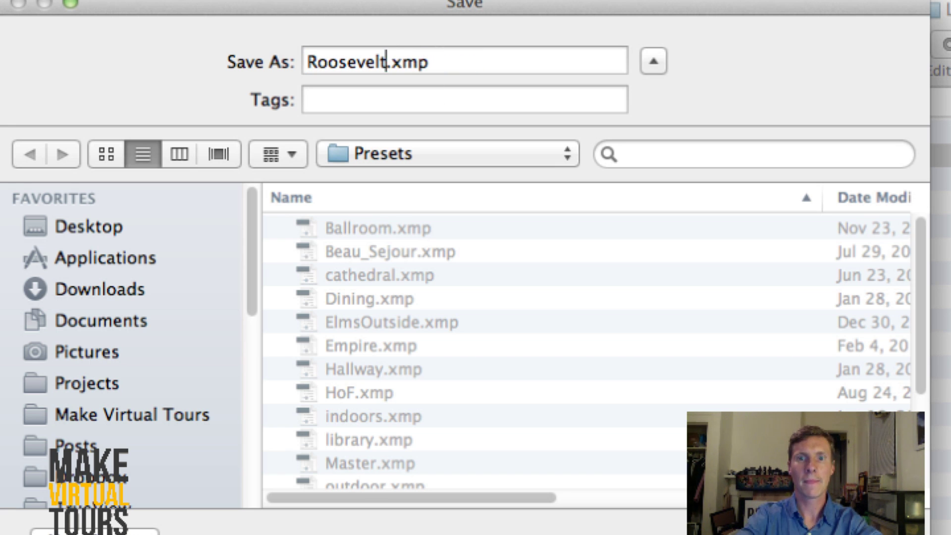
{"action": "type", "text": "_"}
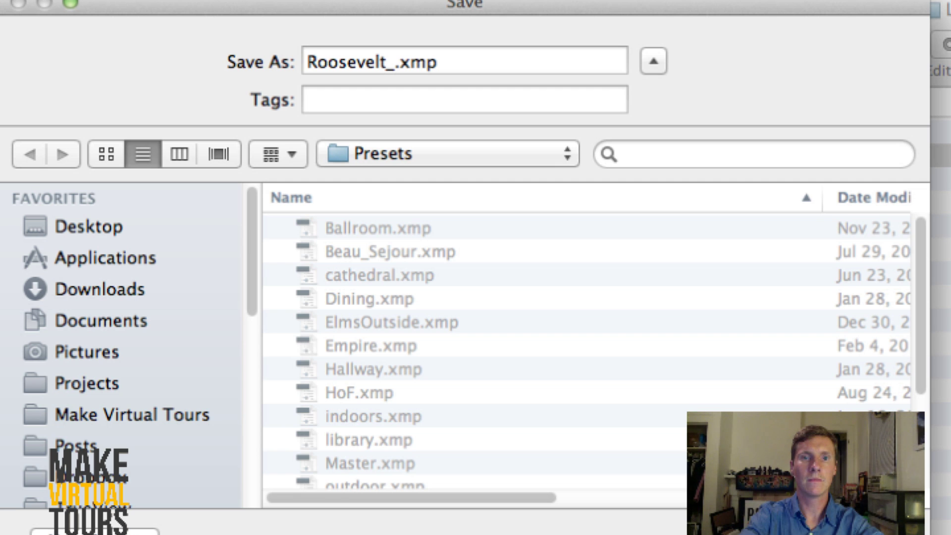
{"action": "type", "text": "DOW"}
{"action": "key", "text": "BackSpace"}
{"action": "key", "text": "BackSpace"}
{"action": "key", "text": "BackSpace"}
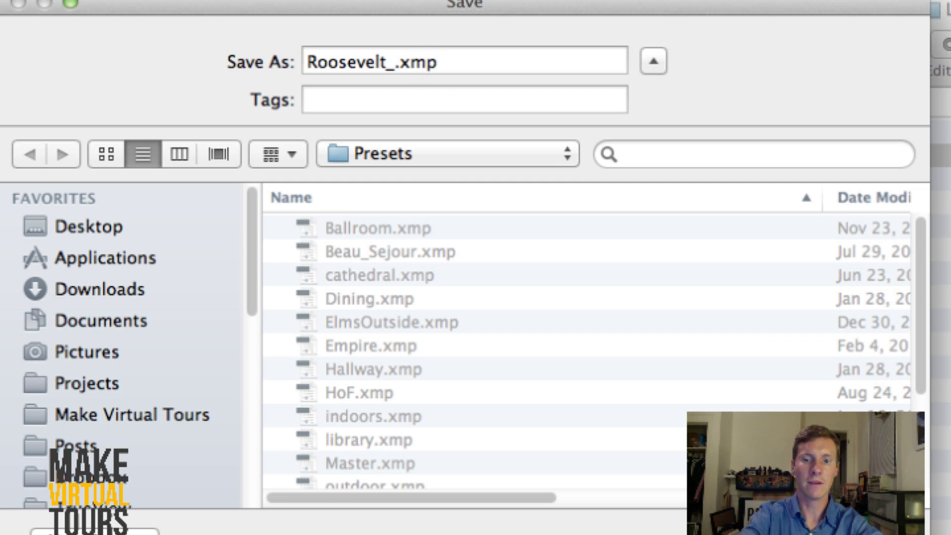
{"action": "type", "text": "Lobby"}
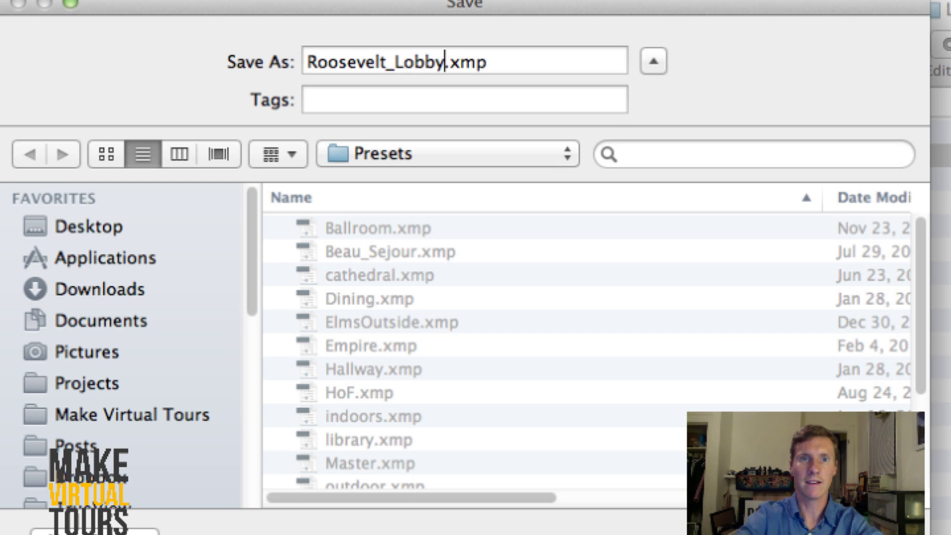
{"action": "type", "text": "3"}
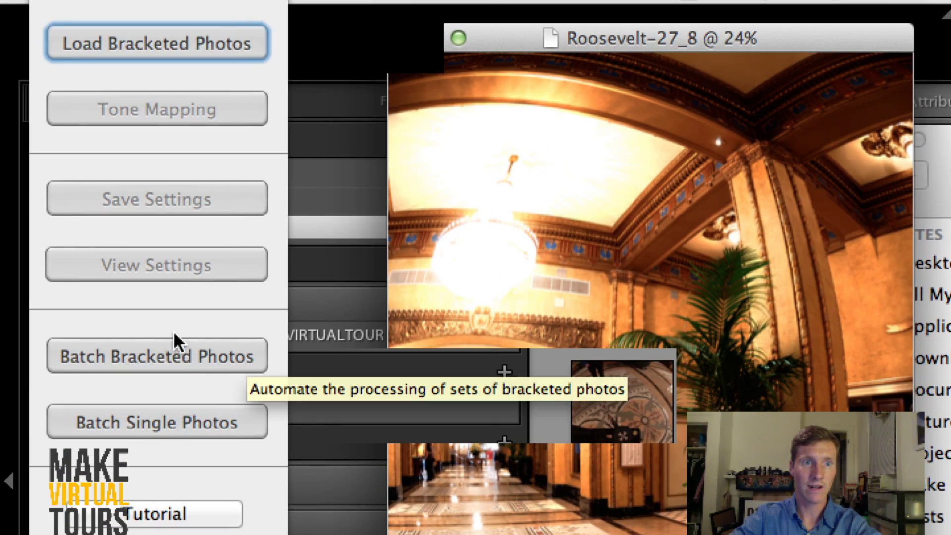
- Open Batch Bracketed Photos and choose Roosevelt_Lobby3 as the Details Enhancer preset
{"action": "left_click", "coordinate": [197, 353]}
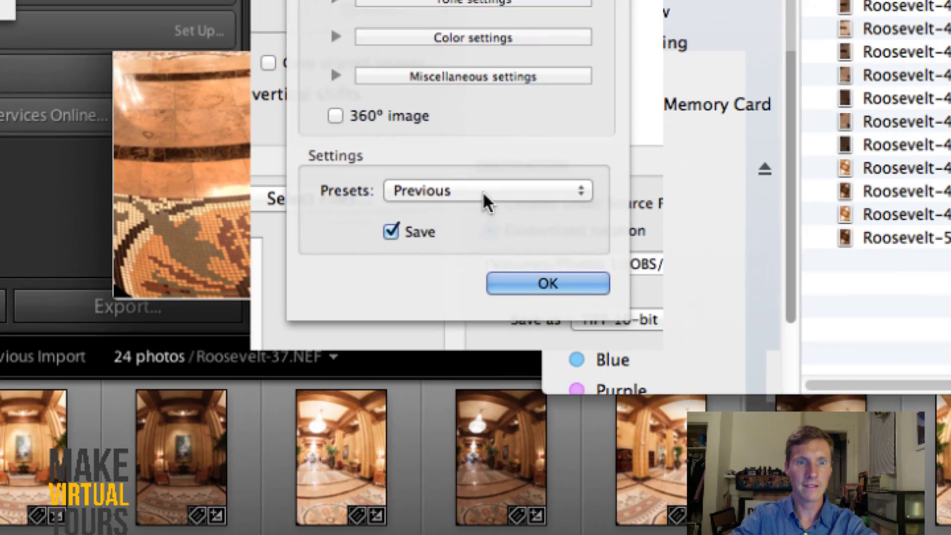
{"action": "left_click", "coordinate": [483, 191]}
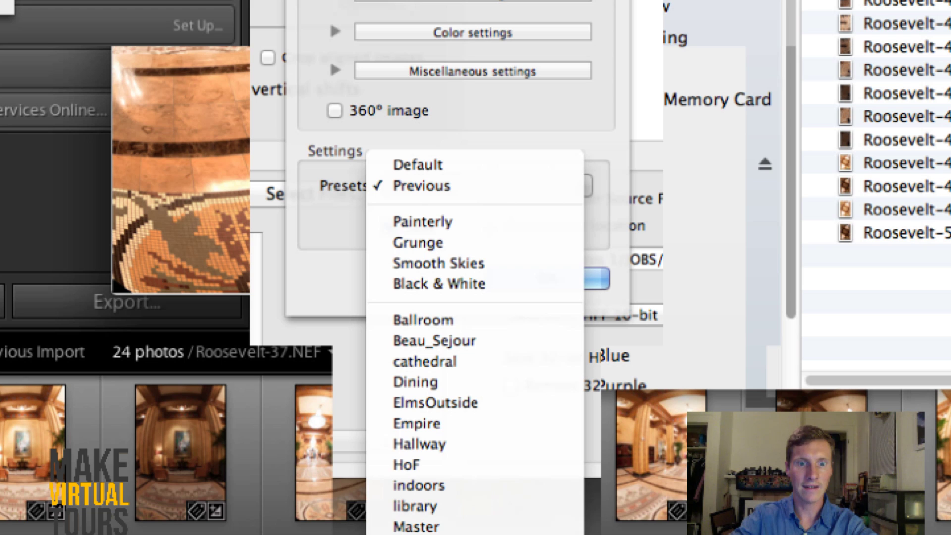
{"action": "scroll", "coordinate": [510, 431], "scroll_direction": "down", "scroll_amount": 5}
{"action": "left_click", "coordinate": [521, 432]}
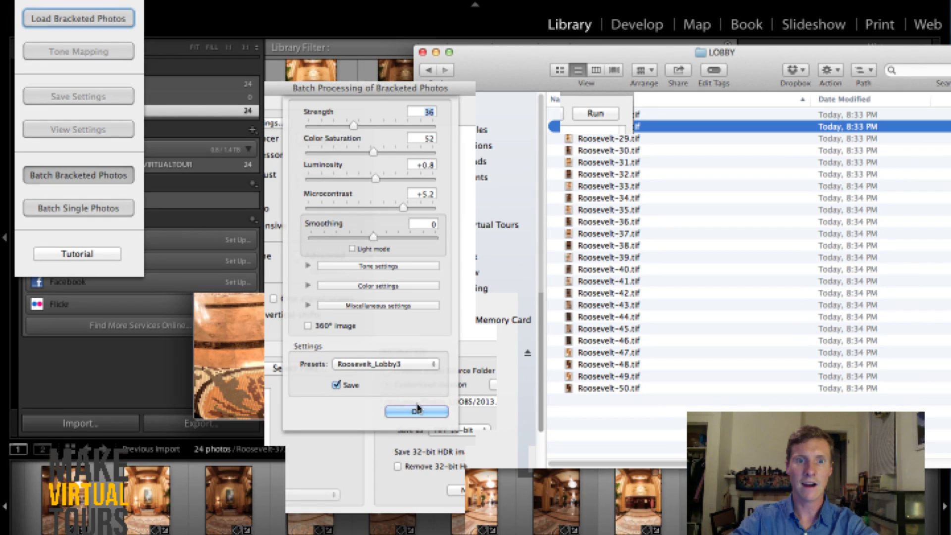
- Confirm the preset settings and create a new folder named PROCESSED inside LOBBY
{"action": "left_click", "coordinate": [416, 411]}
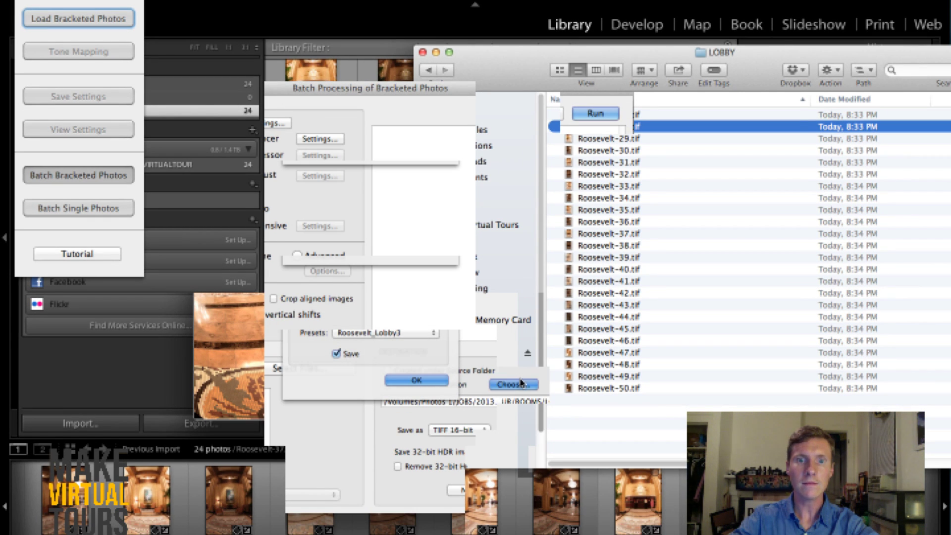
{"action": "left_click", "coordinate": [522, 384]}
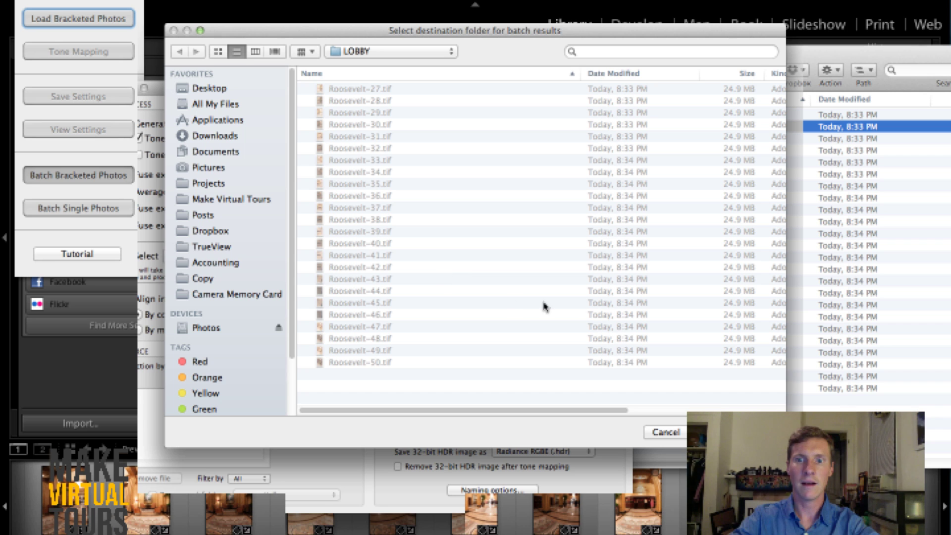
{"action": "left_click", "coordinate": [713, 72]}
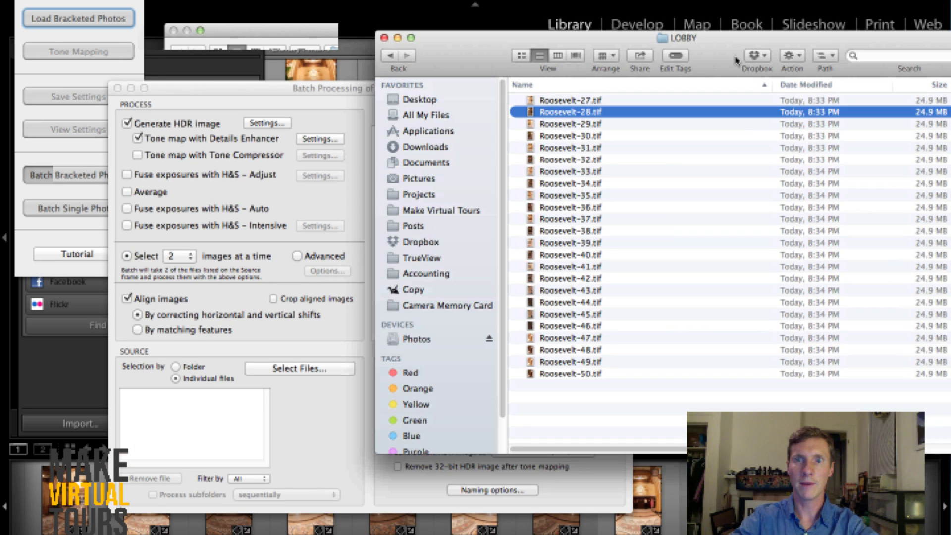
{"action": "left_click_drag", "start_coordinate": [672, 79], "coordinate": [662, 36]}
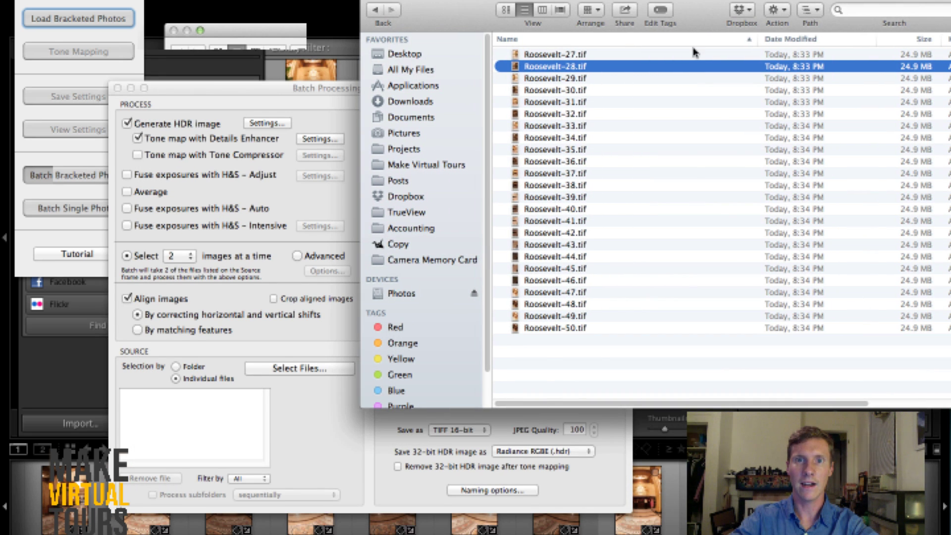
{"action": "left_click", "coordinate": [582, 366]}
{"action": "right_click", "coordinate": [567, 360]}
{"action": "key", "text": "Escape"}
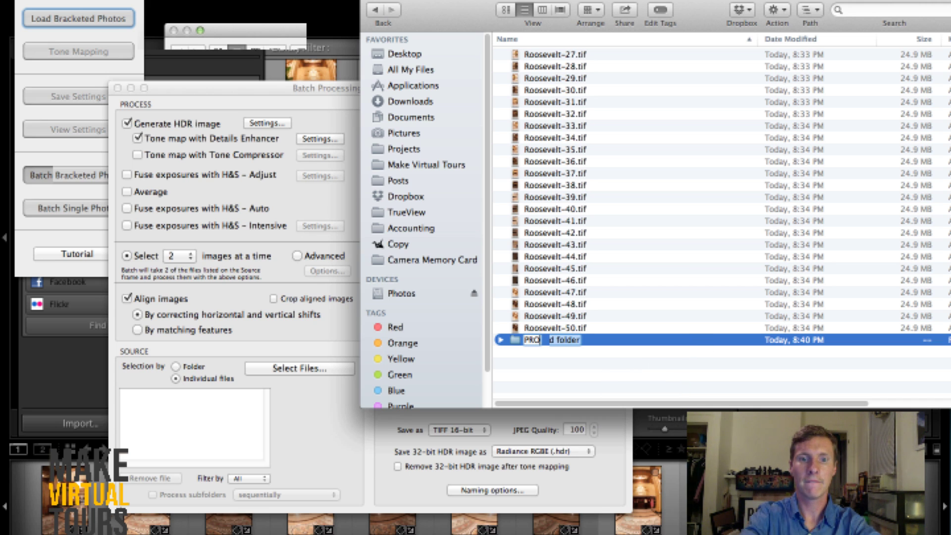
{"action": "type", "text": "PROCESSED"}
{"action": "key", "text": "Return"}
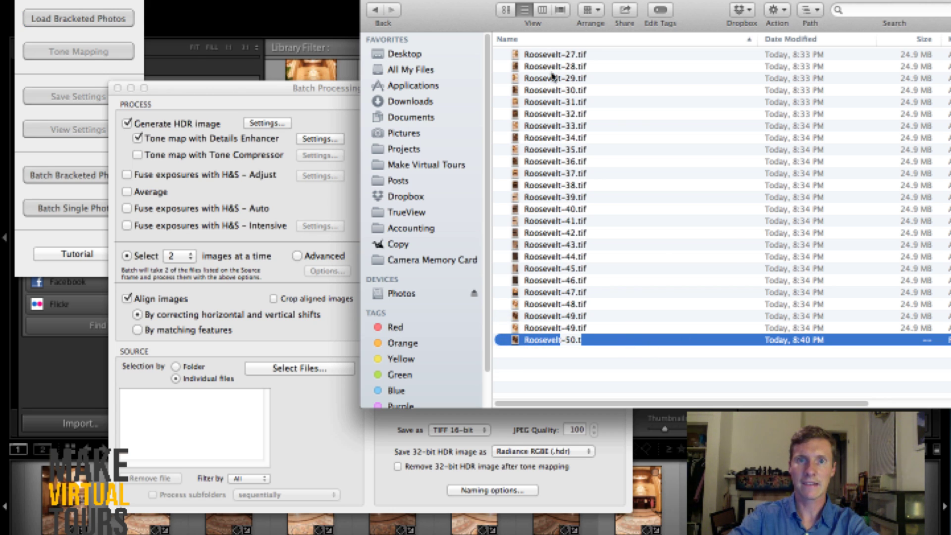
- Choose PROCESSED as the batch output destination
{"action": "left_click", "coordinate": [336, 94]}
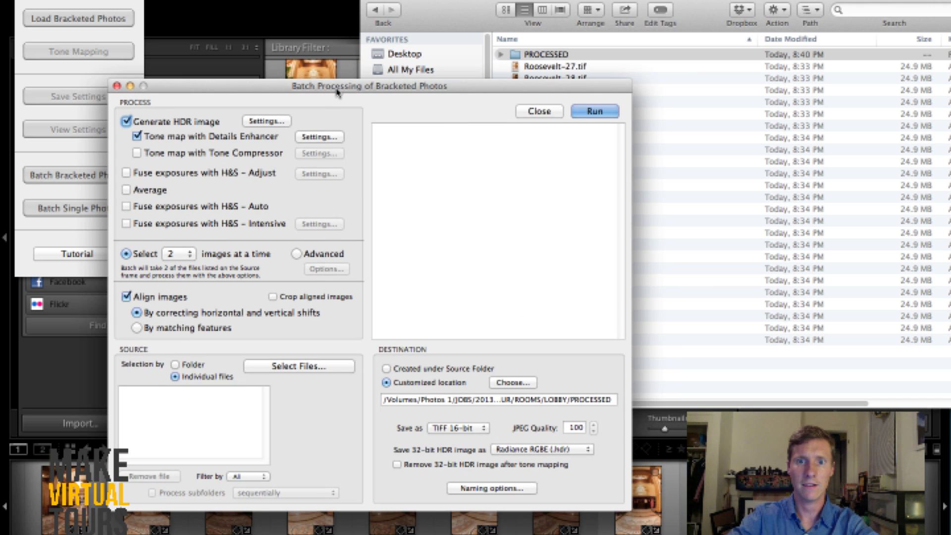
{"action": "left_click", "coordinate": [515, 385]}
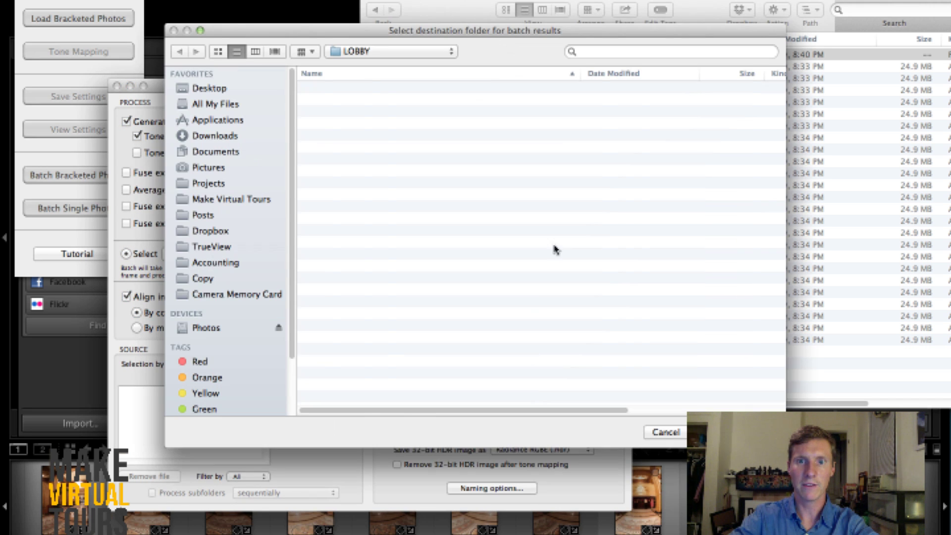
{"action": "left_click", "coordinate": [363, 90]}
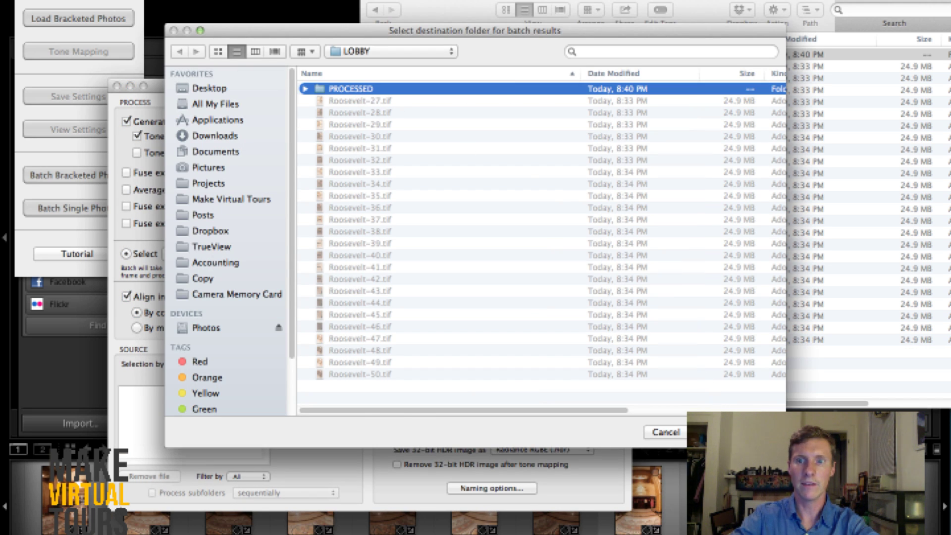
{"action": "key", "text": "Return"}
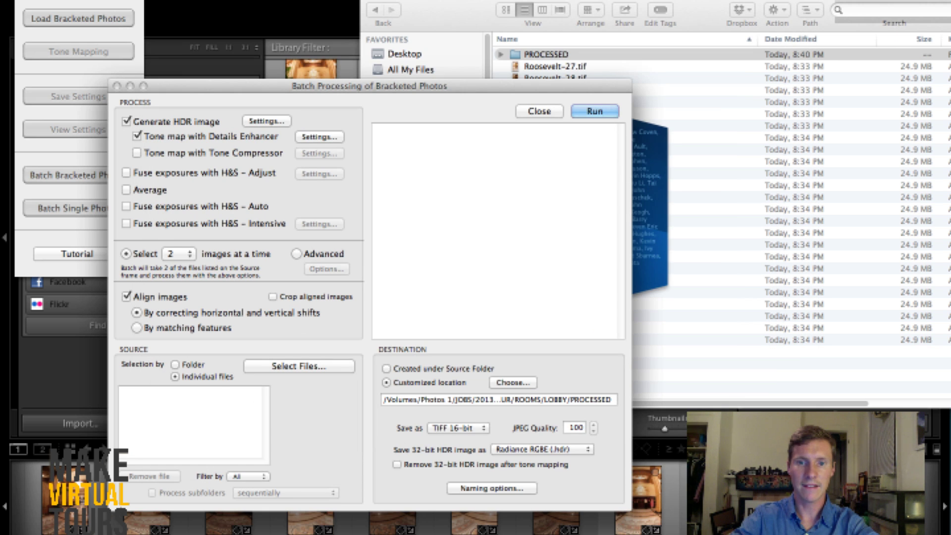
- Hide Photoshop from the Dock and reposition the batch dialog
{"action": "right_click", "coordinate": [629, 530]}
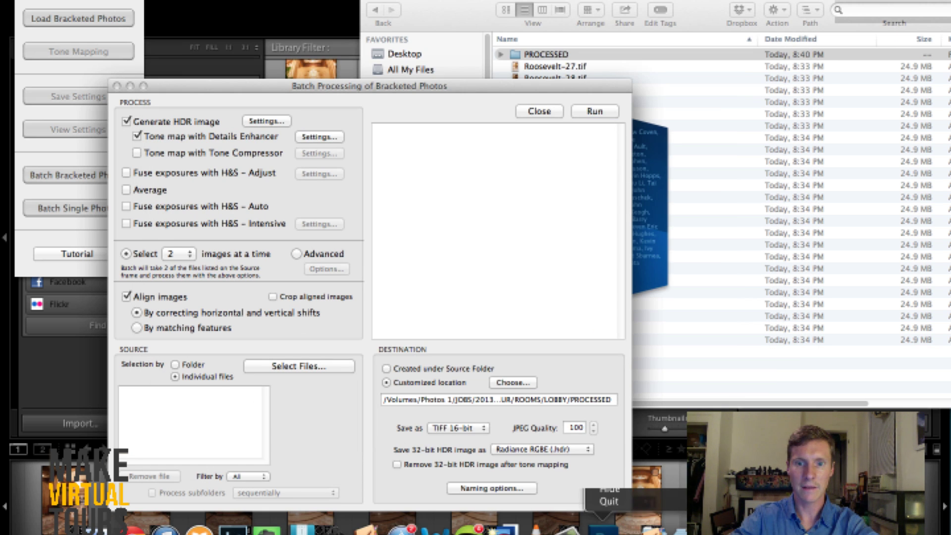
{"action": "left_click", "coordinate": [614, 488]}
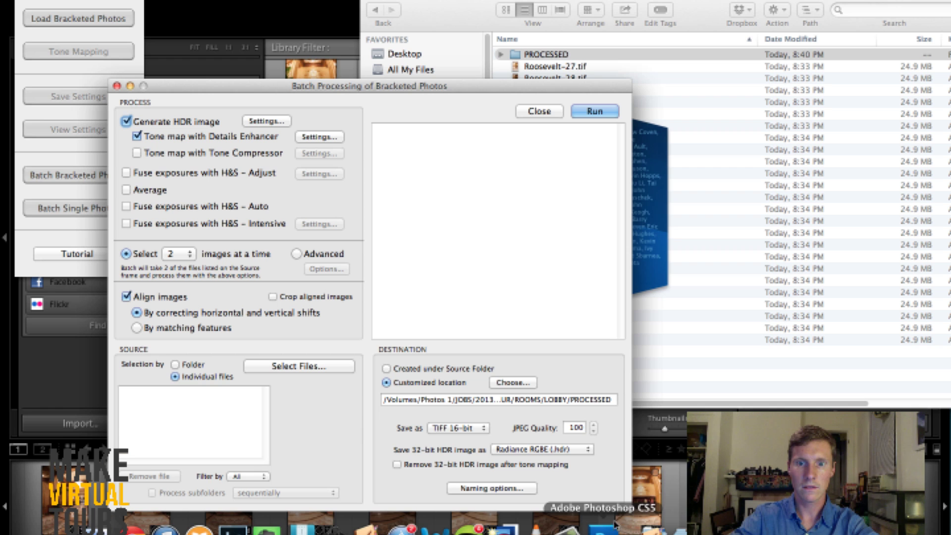
{"action": "right_click", "coordinate": [616, 525]}
{"action": "left_click_drag", "start_coordinate": [569, 89], "coordinate": [565, 85]}
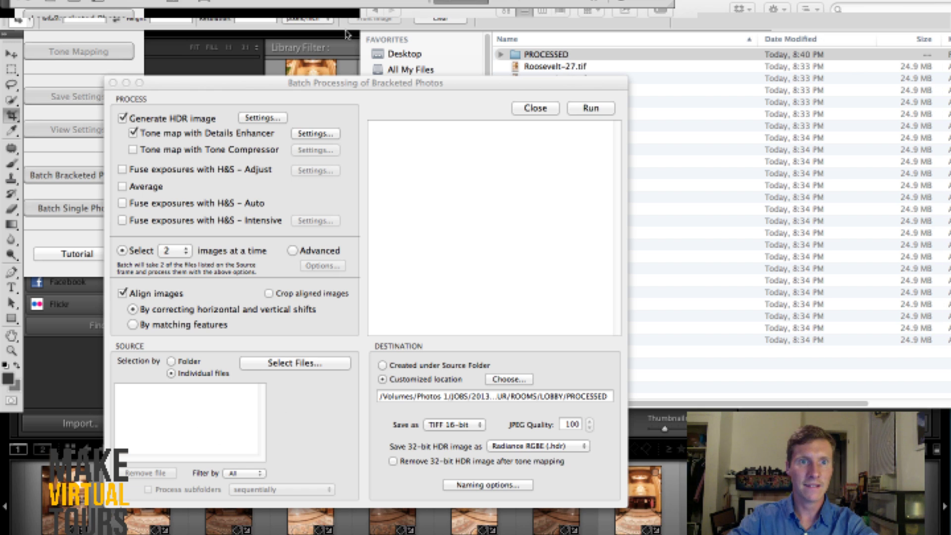
{"action": "left_click_drag", "start_coordinate": [332, 81], "coordinate": [341, 78]}
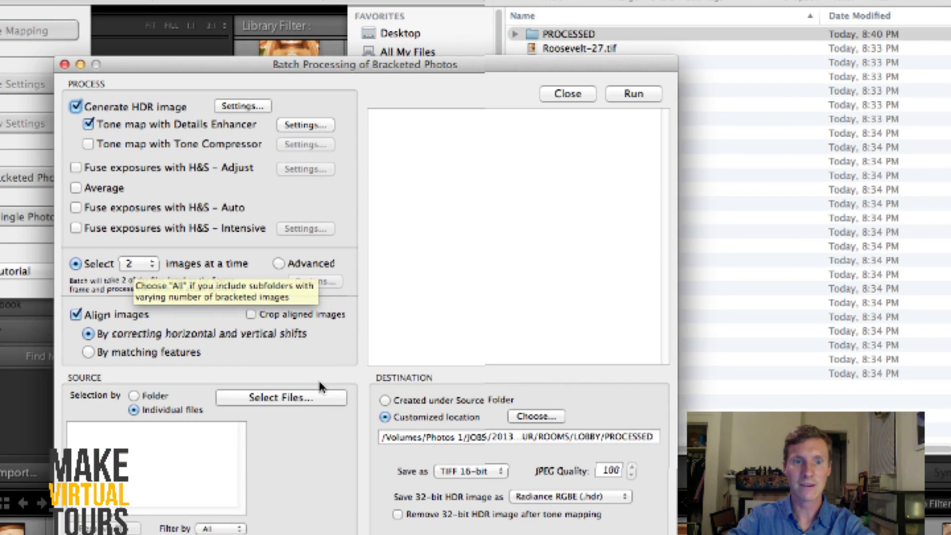
- Select all Roosevelt TIFFs from LOBBY as batch sources, then confirm the output folder unchanged
{"action": "left_click", "coordinate": [379, 463]}
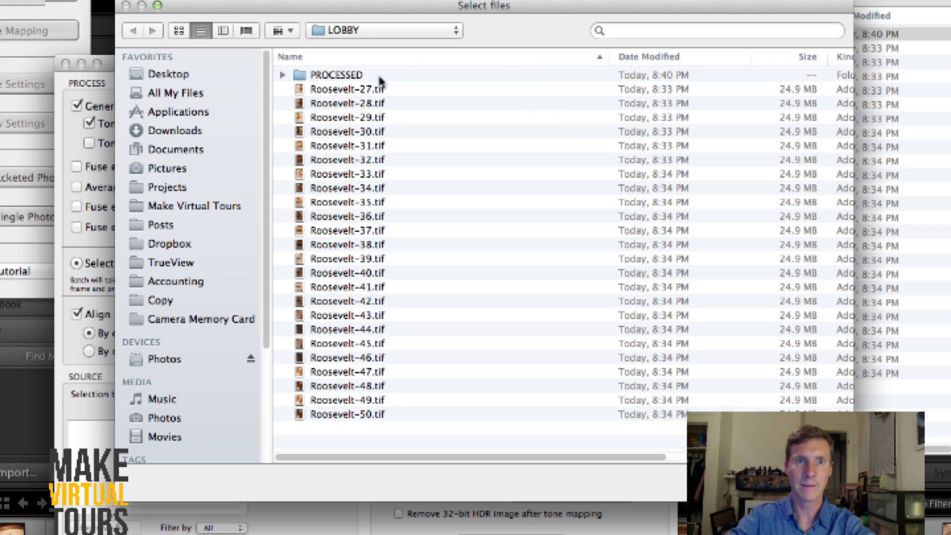
{"action": "key", "text": "super+a"}
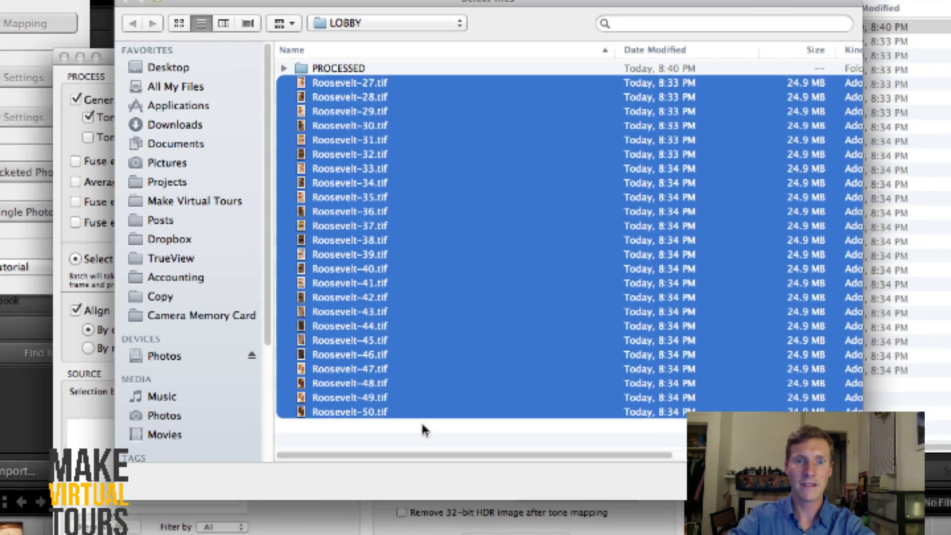
{"action": "key", "text": "Return"}
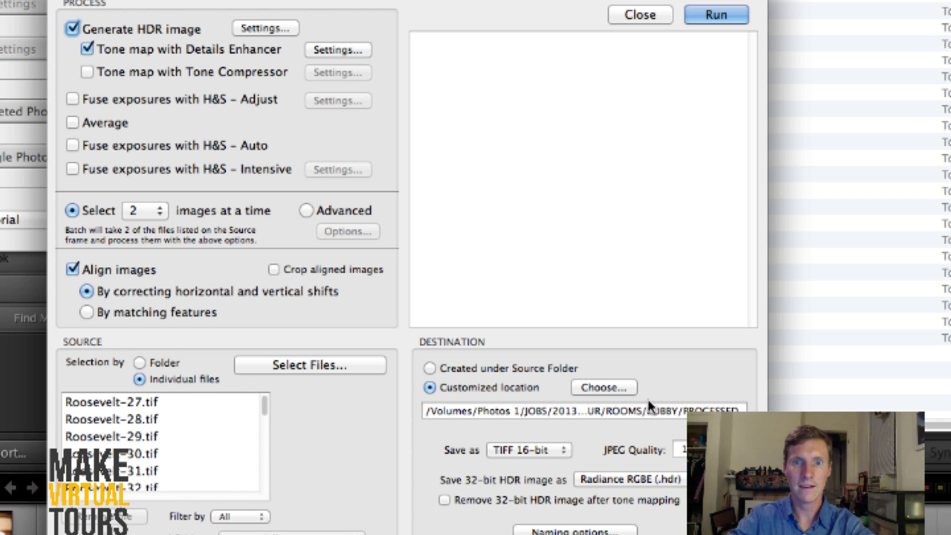
{"action": "left_click", "coordinate": [618, 392]}
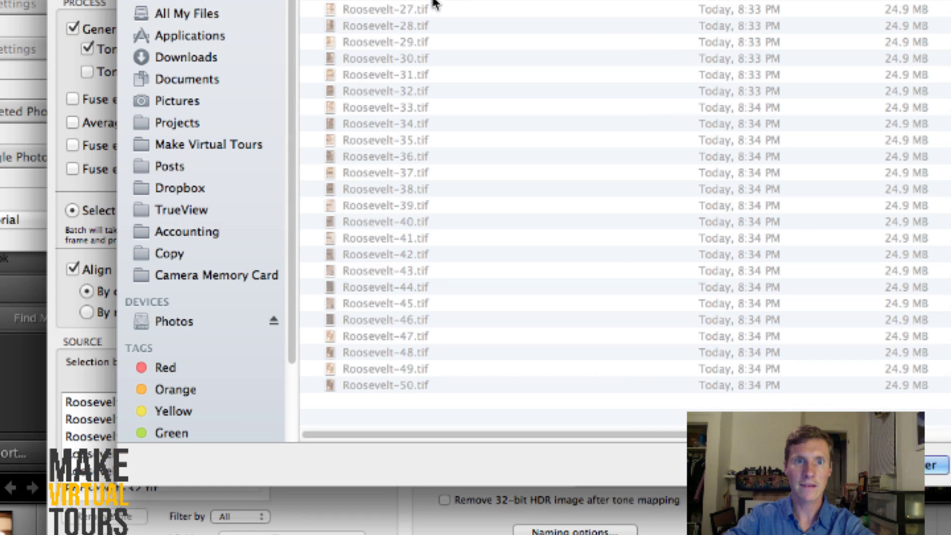
{"action": "left_click", "coordinate": [912, 466]}
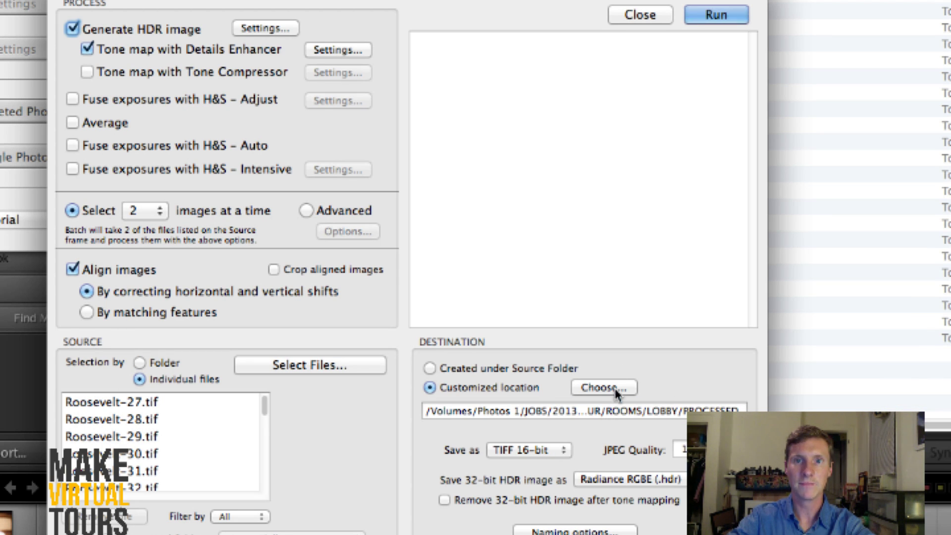
- Run the batch to merge and tone-map the lobby TIFF pairs into PROCESSED
{"action": "left_click", "coordinate": [727, 15]}
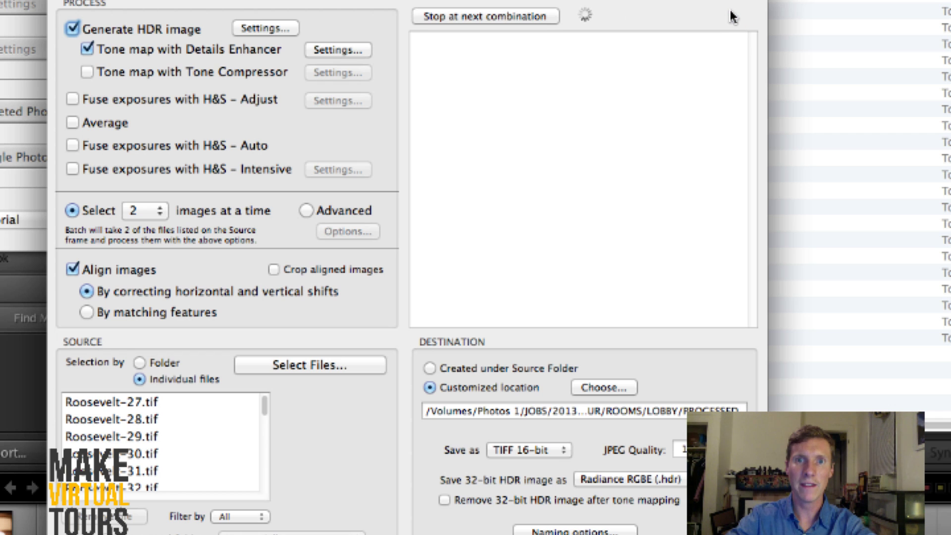